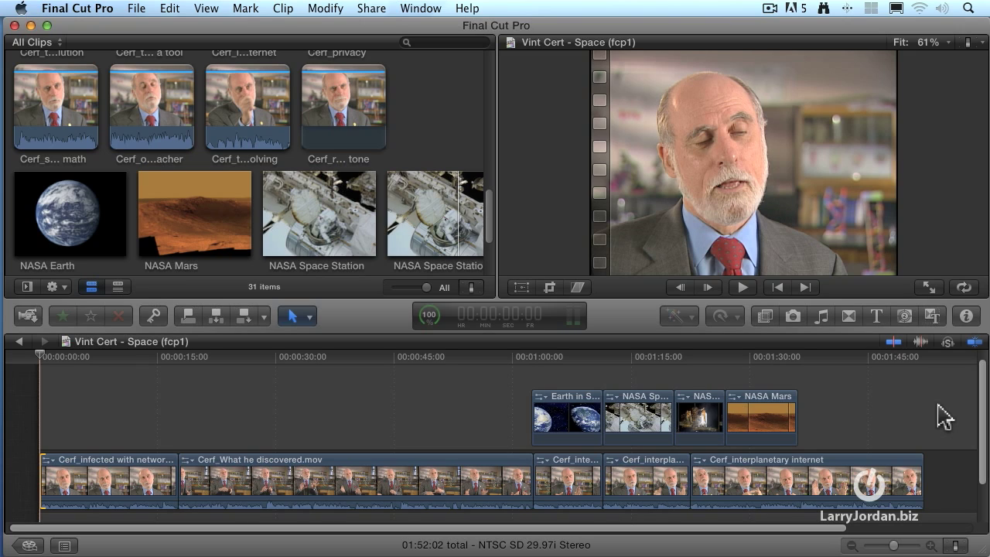
Step: Play the Vint Cert - Space (fcp1) edit from the playhead through to its 1:52:01 end
key("space")
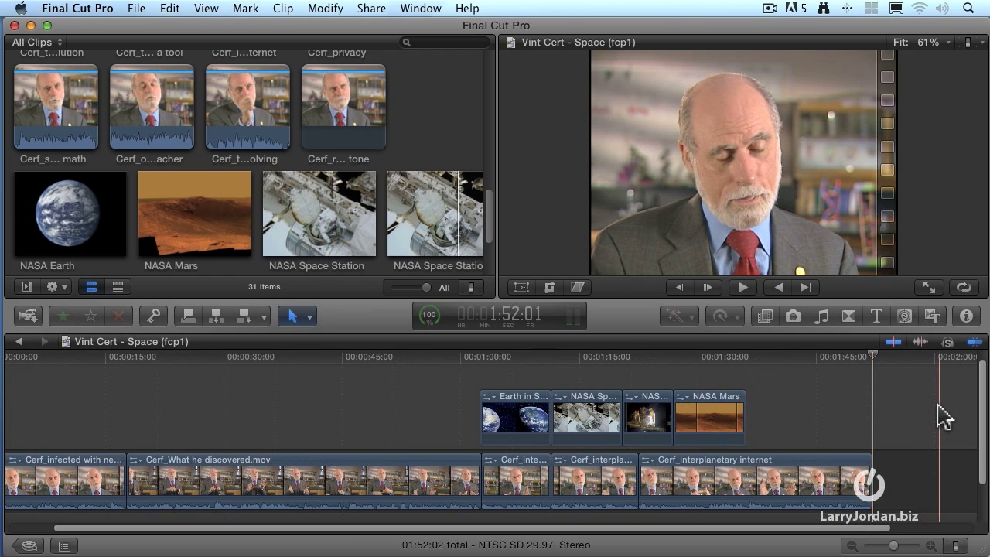
Step: Zoom the timeline to fit the whole project and park the playhead at 1:08:14 on the Earth shot
key("shift+z")
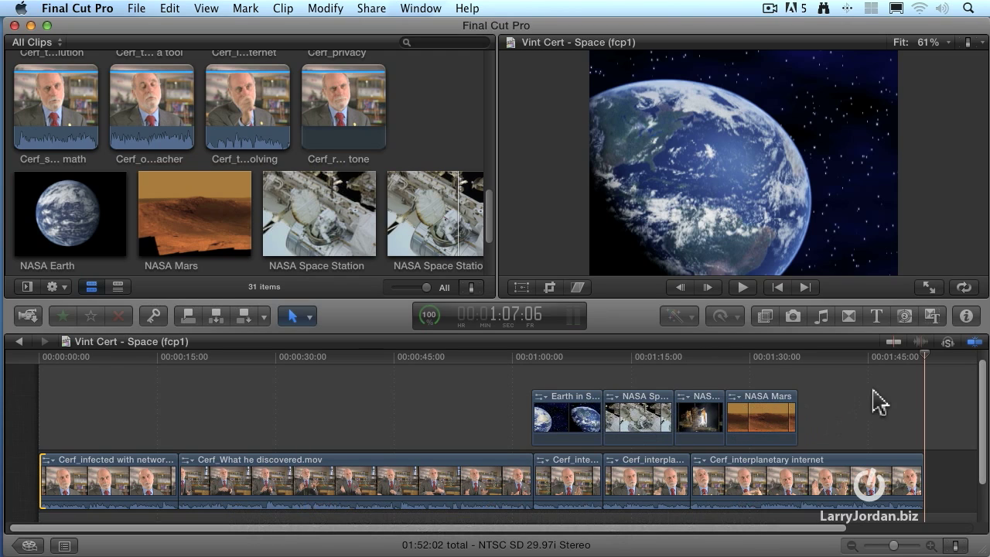
left_click(926, 346)
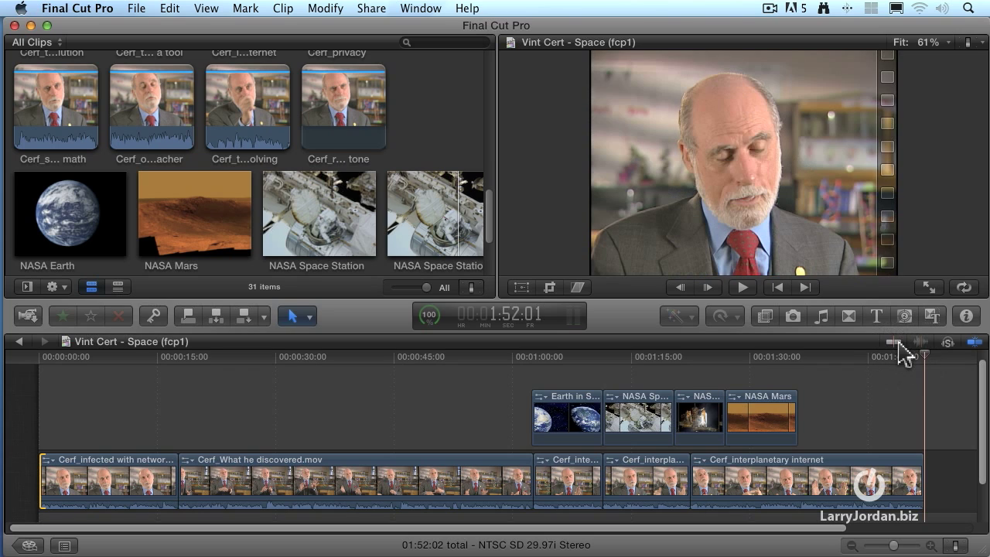
left_click(894, 342)
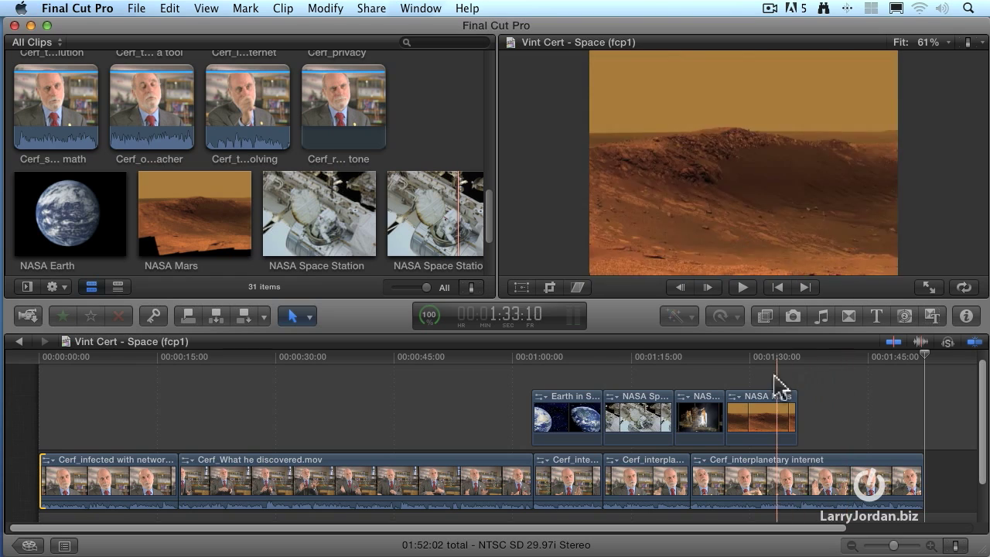
left_click(894, 342)
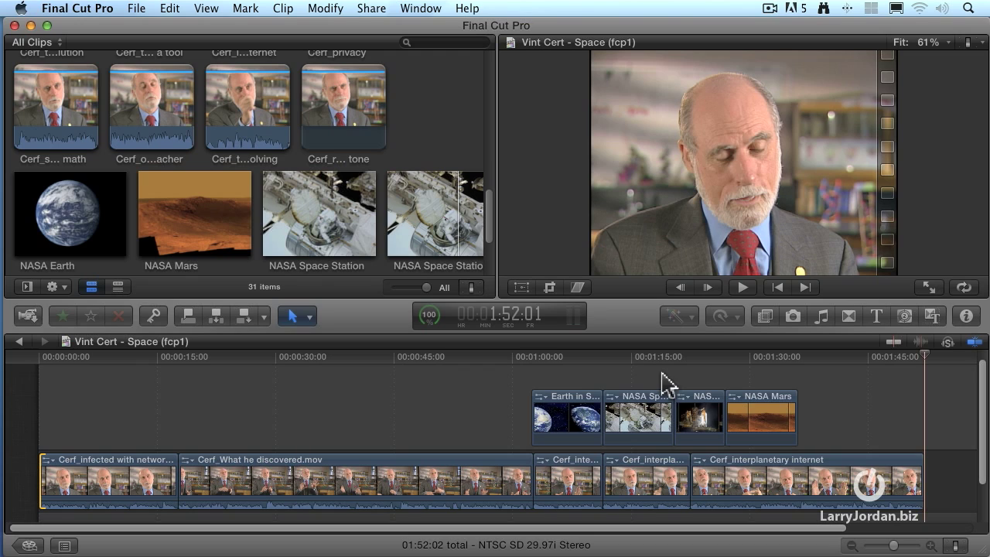
left_click(579, 361)
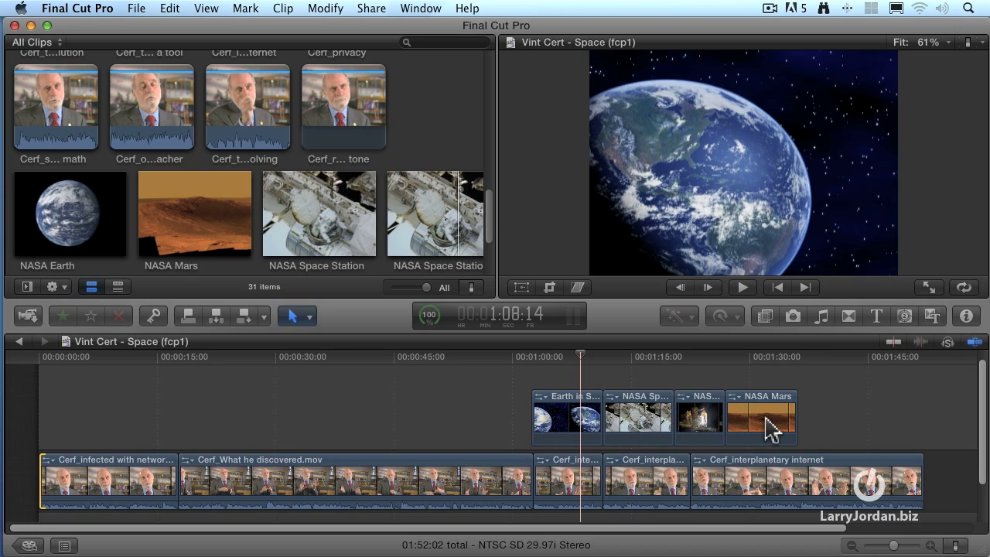
scroll(639, 433, "right", 1)
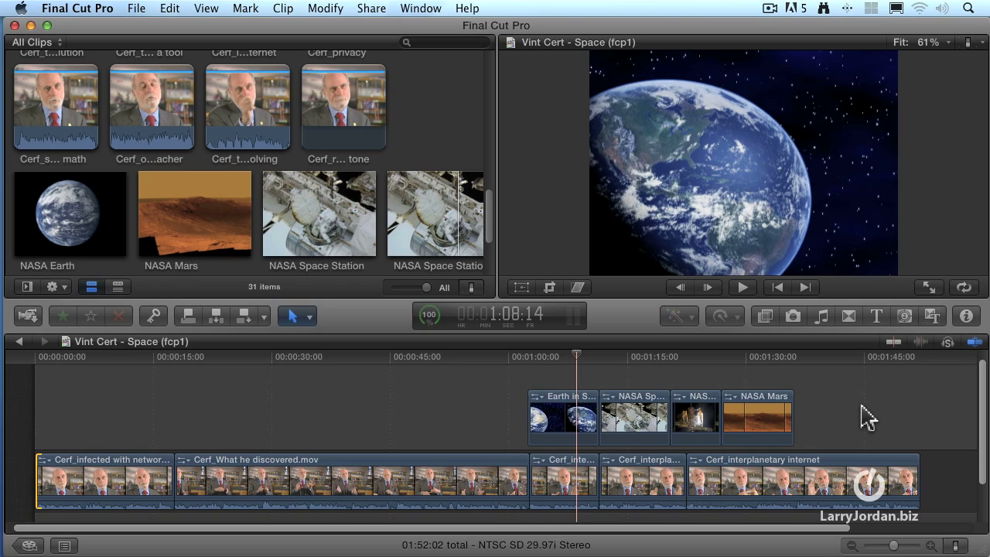
Step: Toggle video skimming (S) and audio skimming (Shift-S), leaving both enabled
left_click(894, 341)
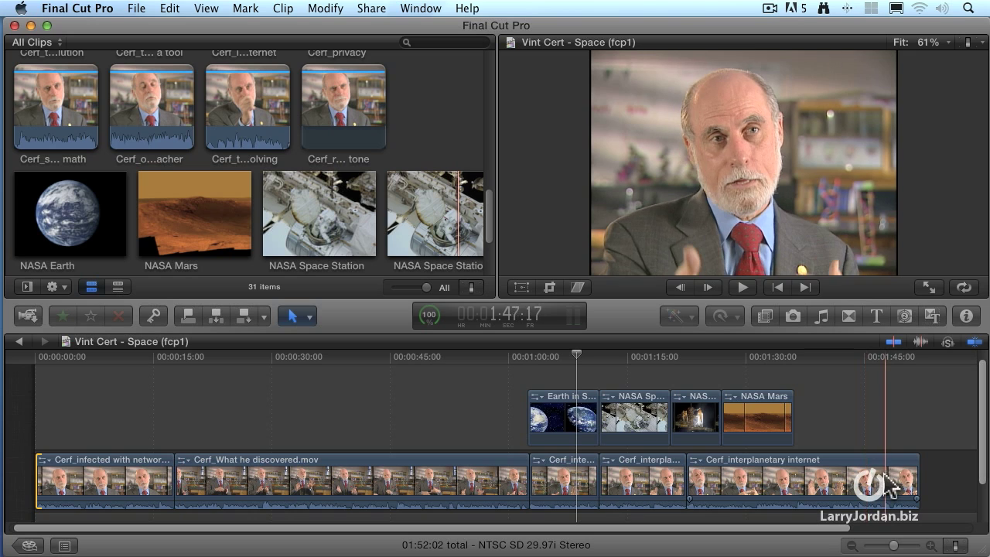
left_click(920, 342)
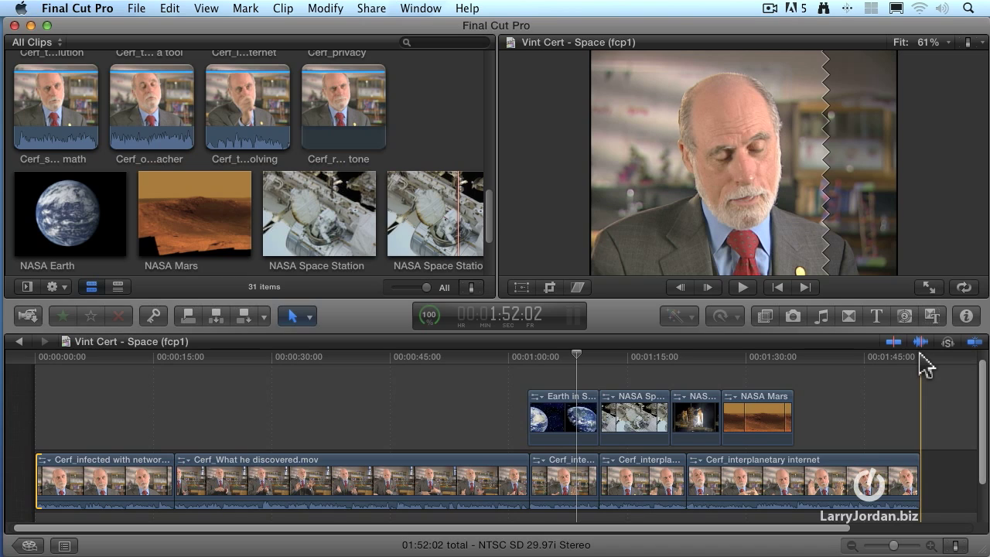
key("shift+s")
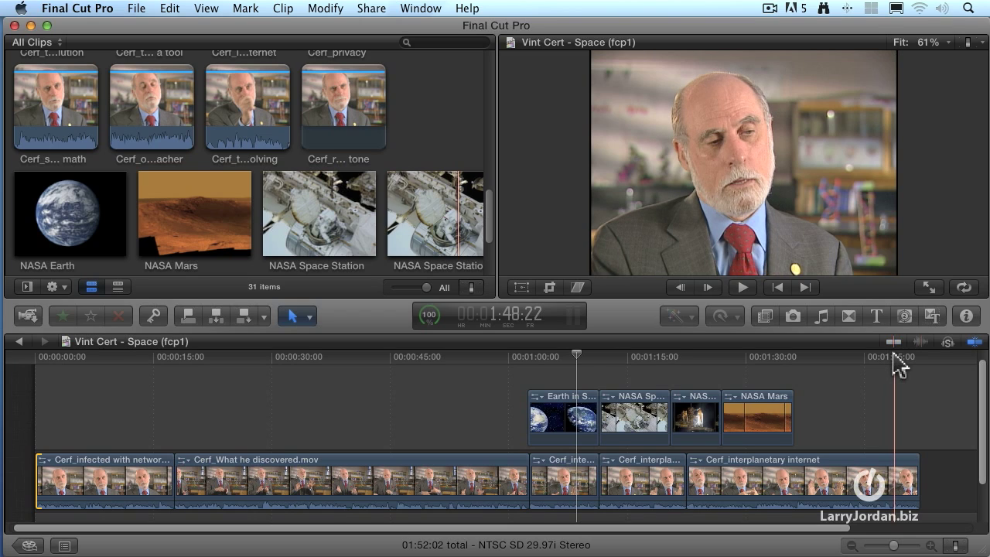
key("s")
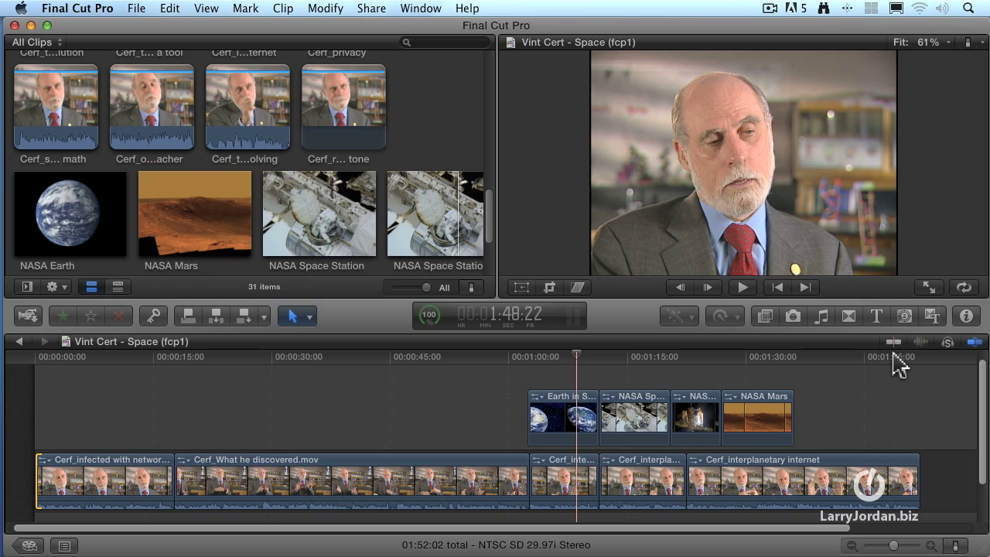
key("s")
key("s")
key("s")
key("s")
key("s")
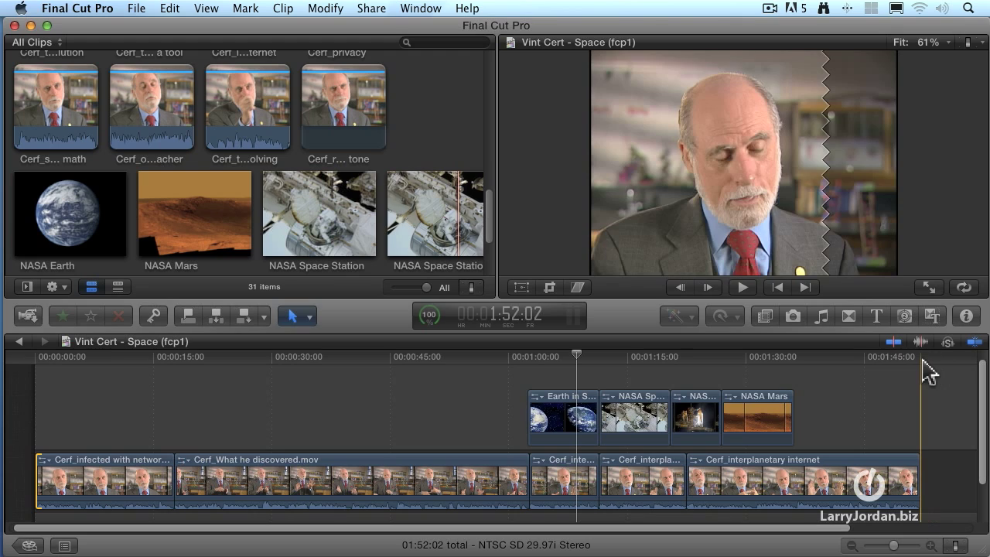
key("shift+s")
key("shift+s")
key("shift+s")
key("shift+s")
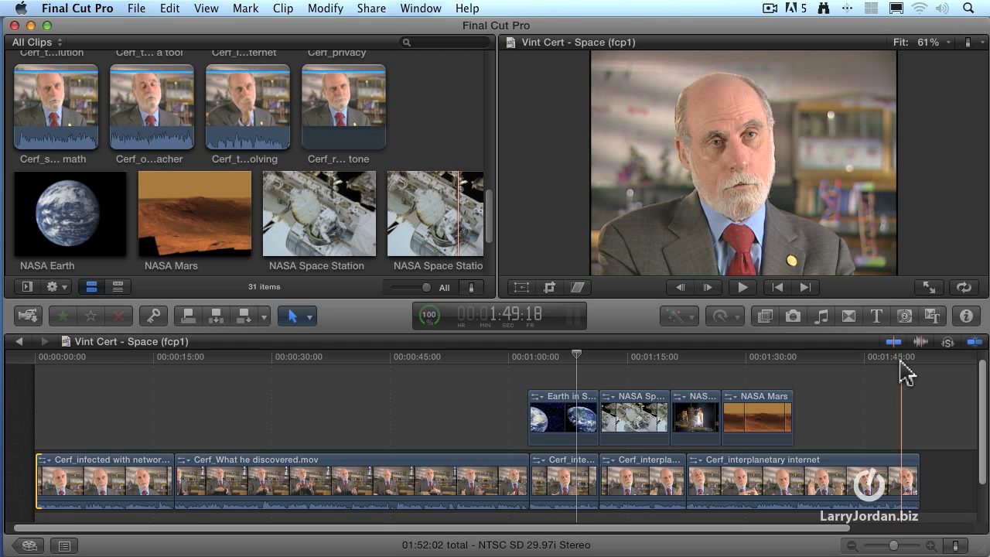
Step: Set the playhead to 1:32:17 over the NASA Mars clip
left_click(770, 358)
scroll(768, 369, "up", 2)
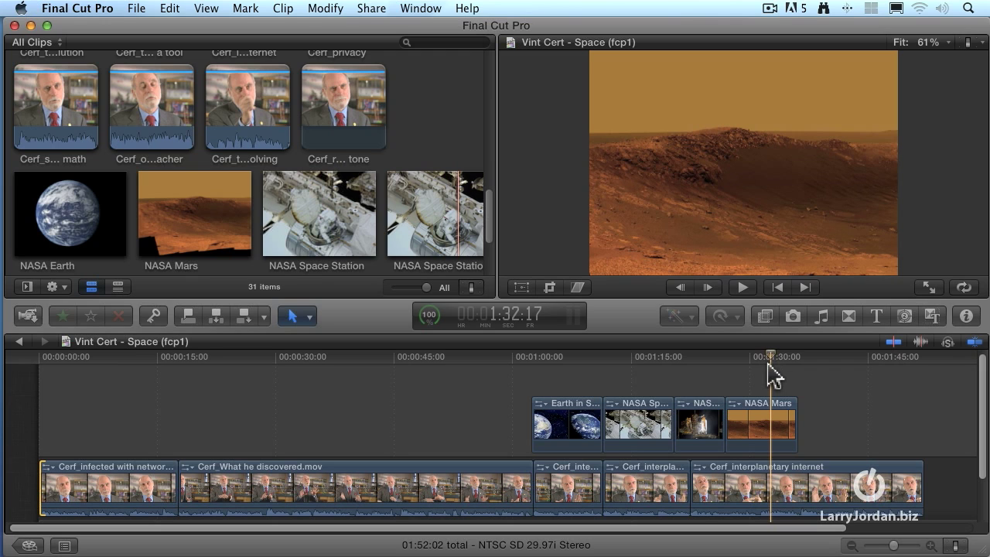
Step: Show the Project Library and compare the empty Vint Cert - Space and fcp1 projects
left_click(30, 545)
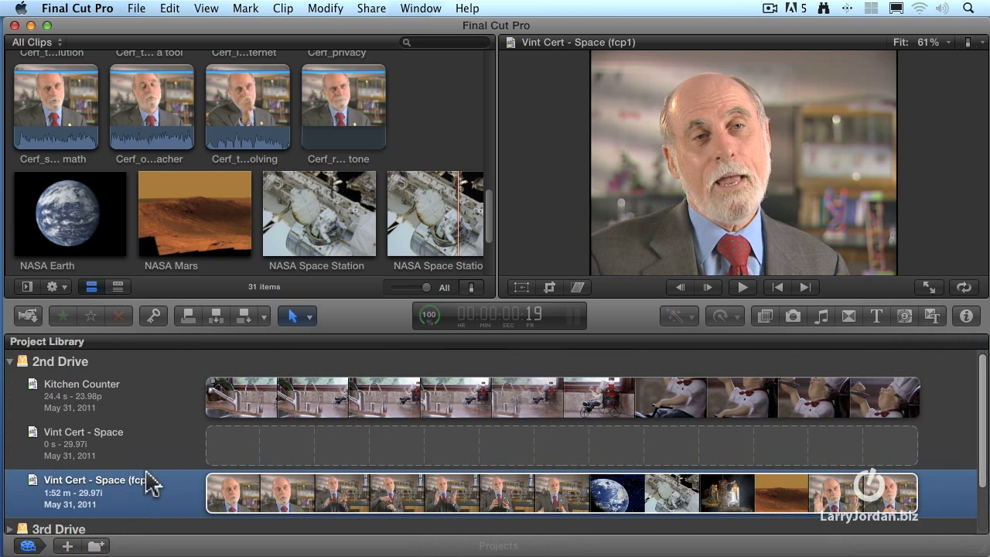
left_click(147, 455)
left_click(153, 494)
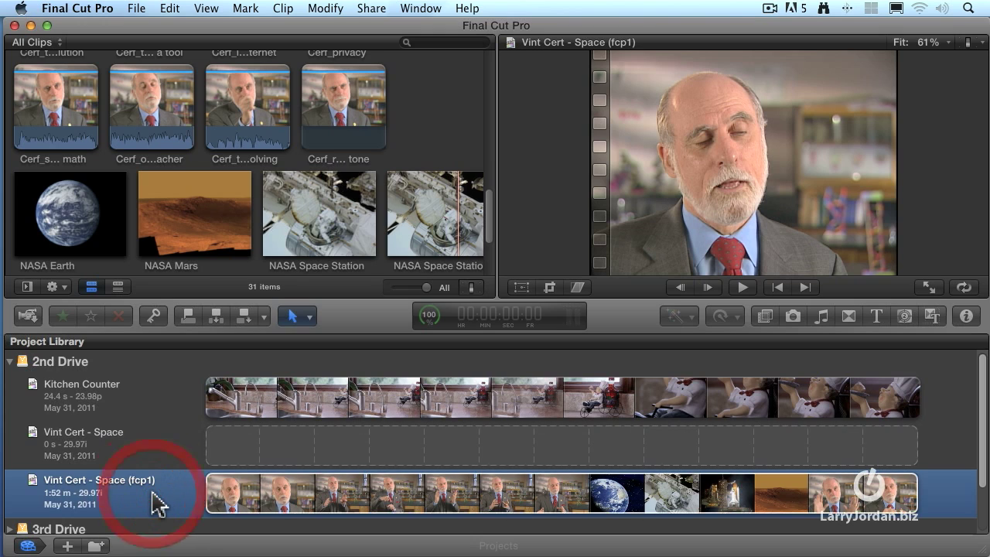
left_click(162, 462)
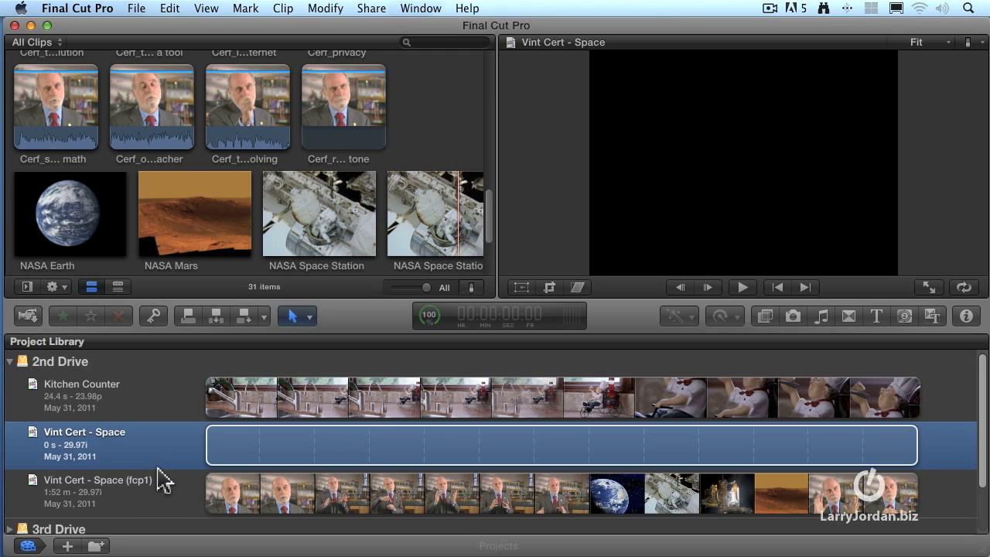
left_click(159, 494)
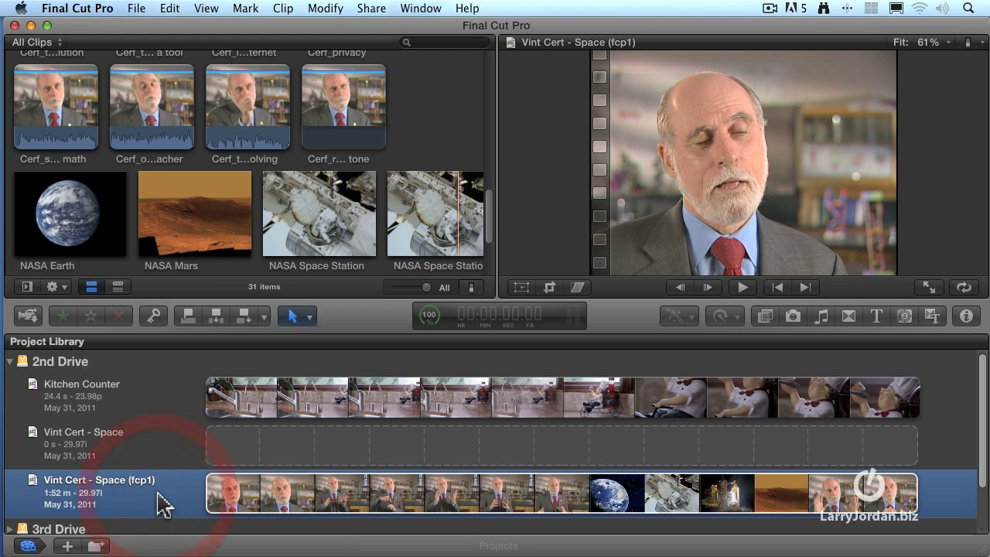
Step: View the fcp1 project's Duplicate Project option, dismiss it, and select the empty Vint Cert - Space project
right_click(158, 495)
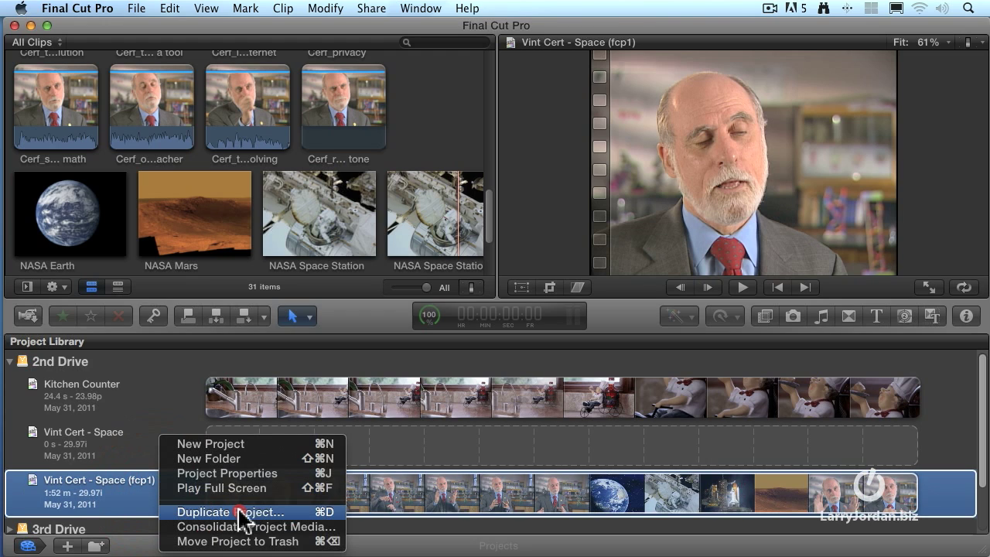
left_click(279, 514)
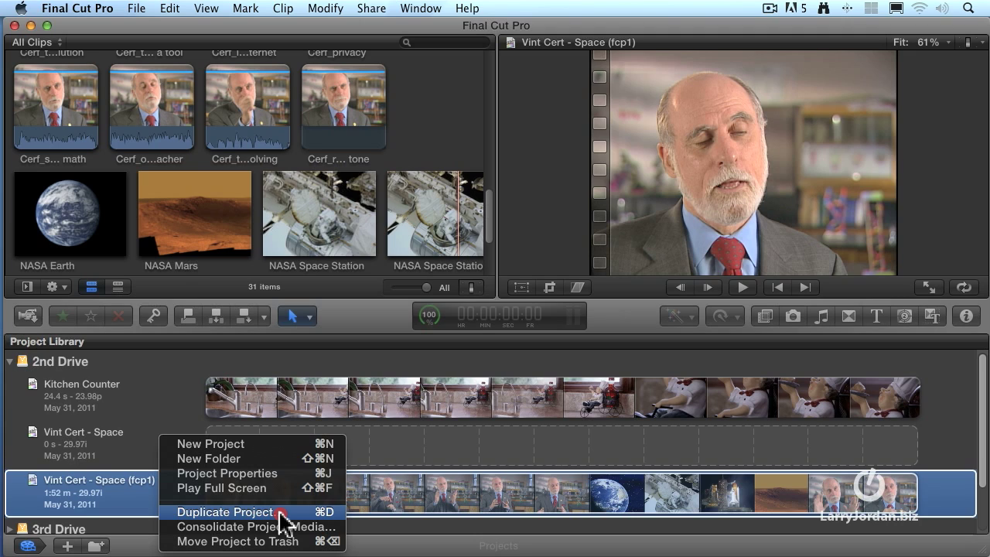
left_click(146, 456)
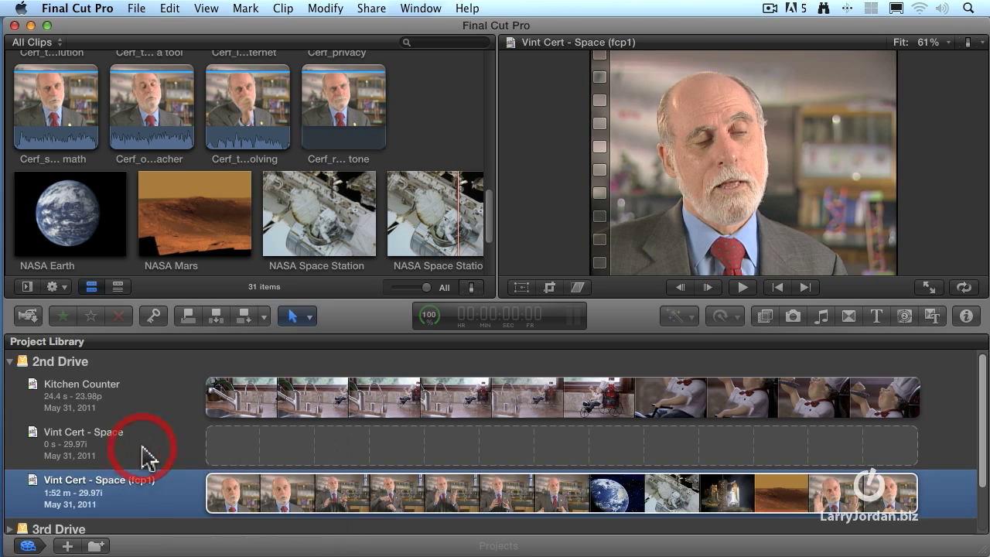
left_click(146, 458)
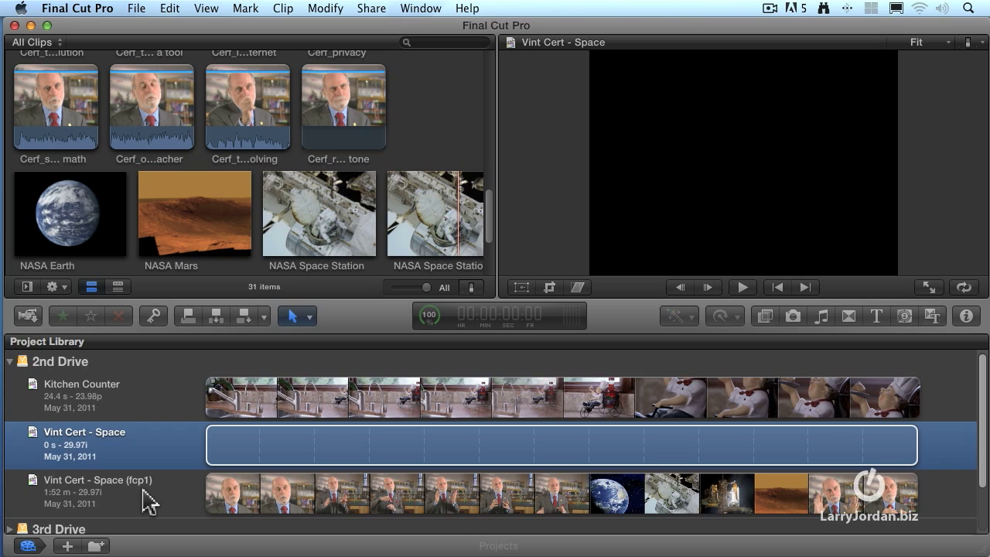
Step: Open the empty Vint Cert - Space project, rename the event Vint Cerf - Education, and widen the event list
double_click(124, 462)
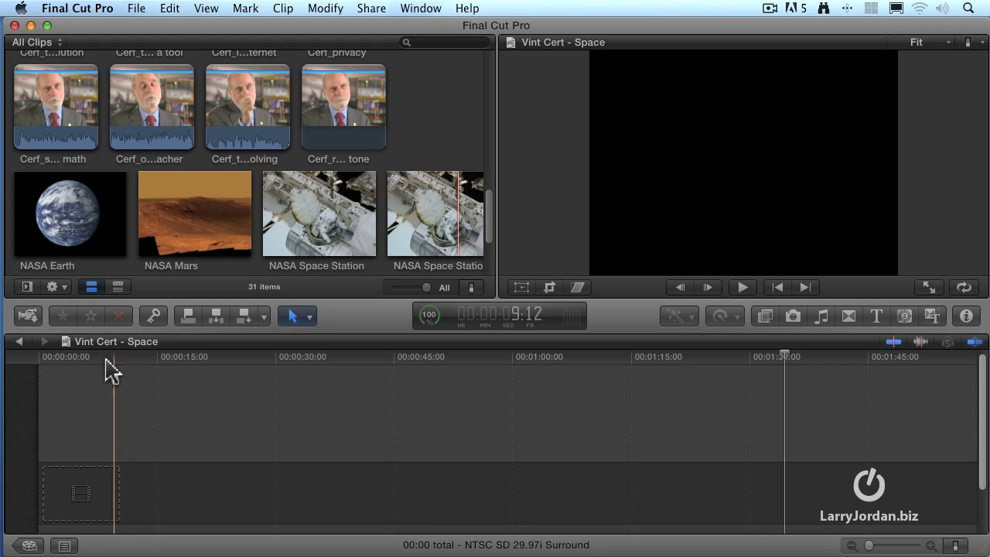
left_click(27, 287)
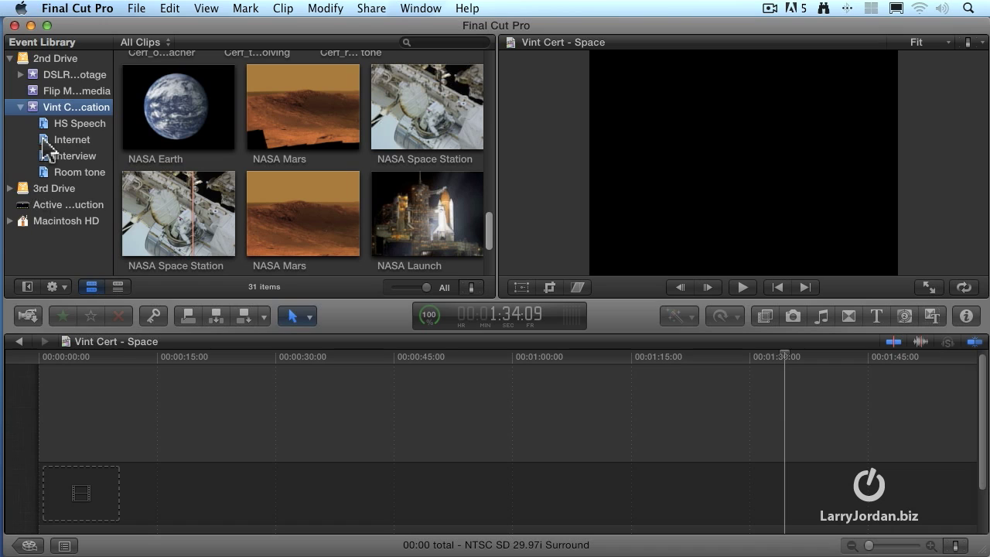
left_click(20, 107)
left_click(47, 109)
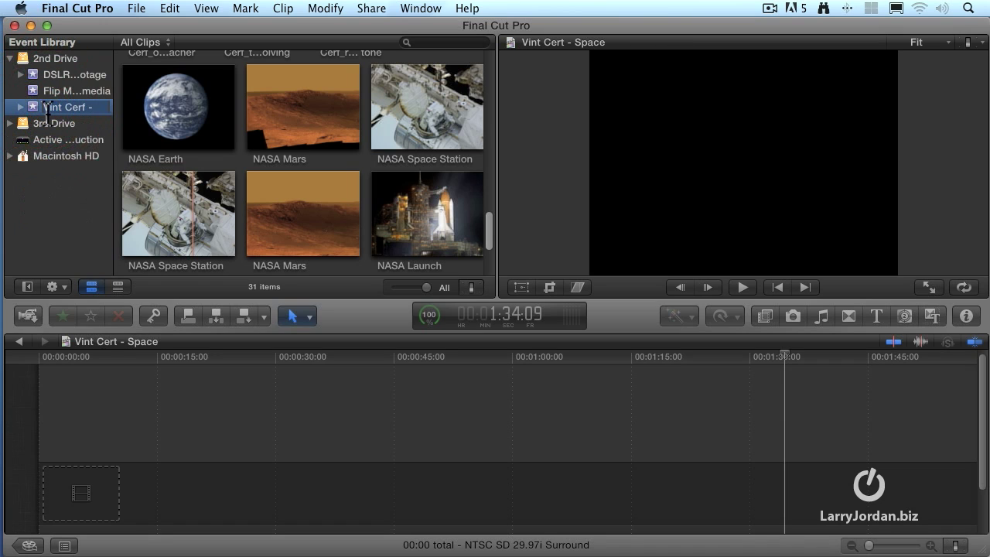
left_click(35, 110)
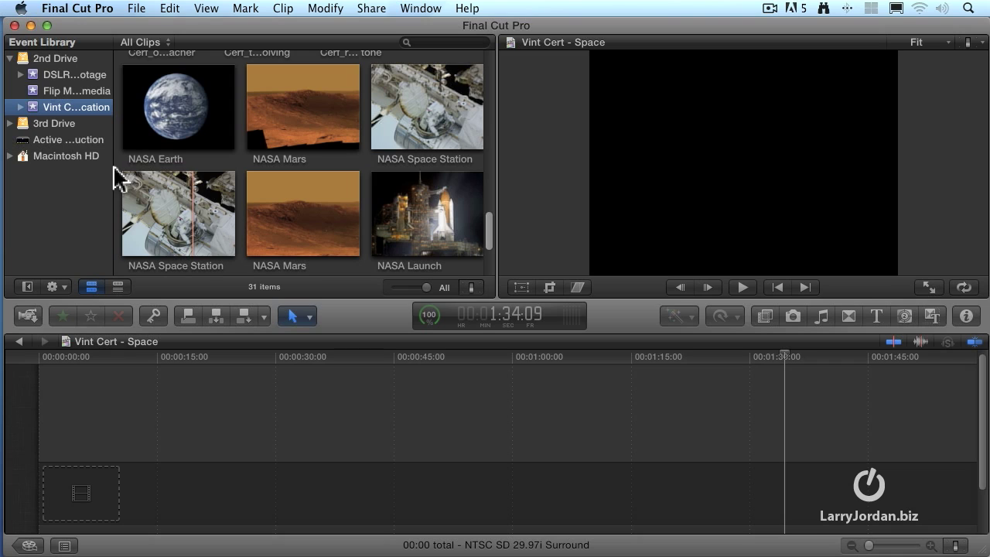
left_click_drag(114, 176, 154, 171)
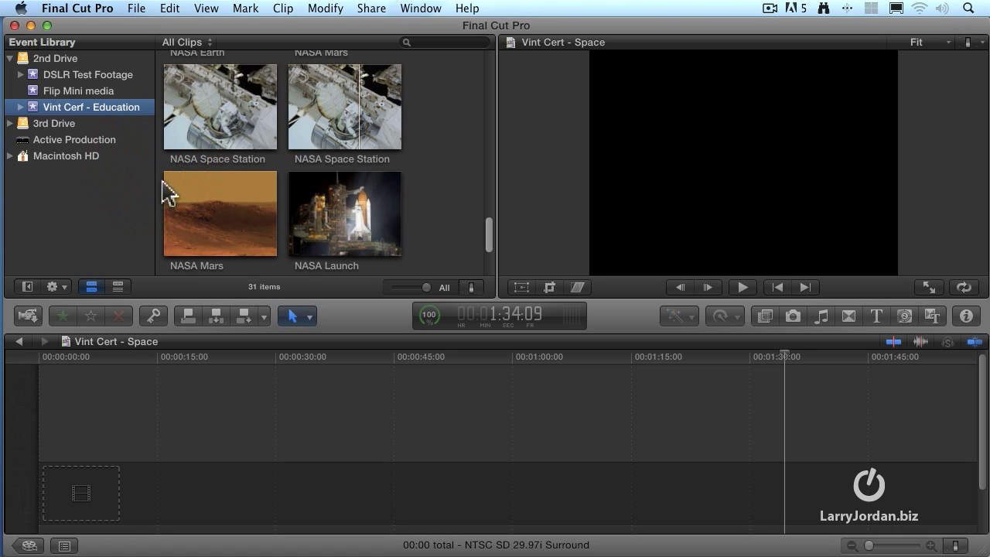
left_click_drag(426, 291, 449, 293)
Step: In Clip Appearance, uncheck Show Waveforms and drag Clip Height to its minimum
left_click(472, 290)
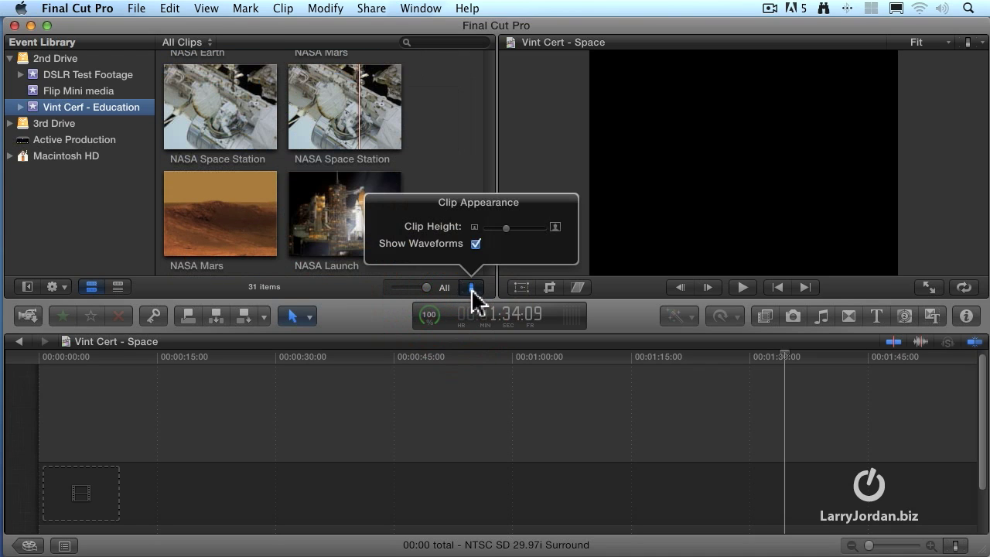
left_click(476, 243)
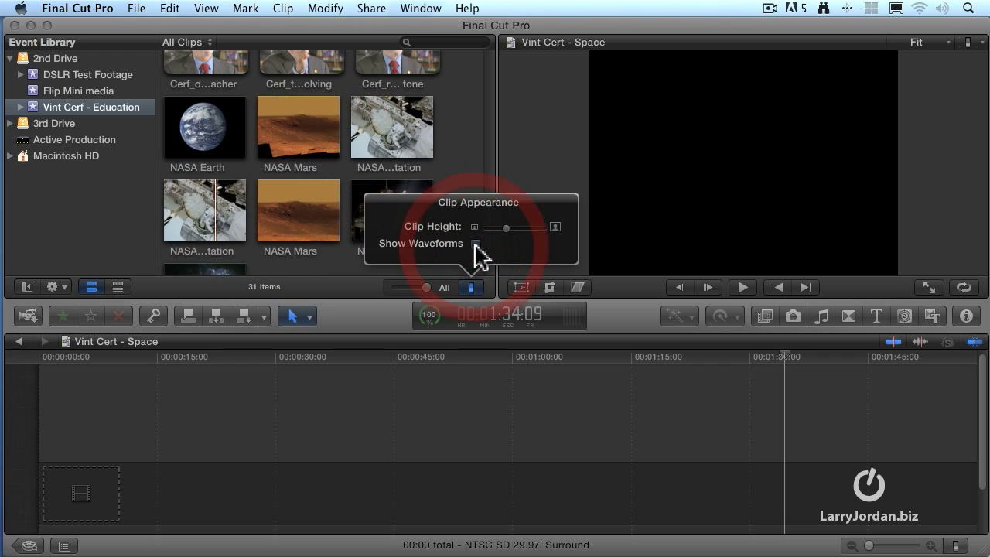
left_click_drag(506, 228, 478, 228)
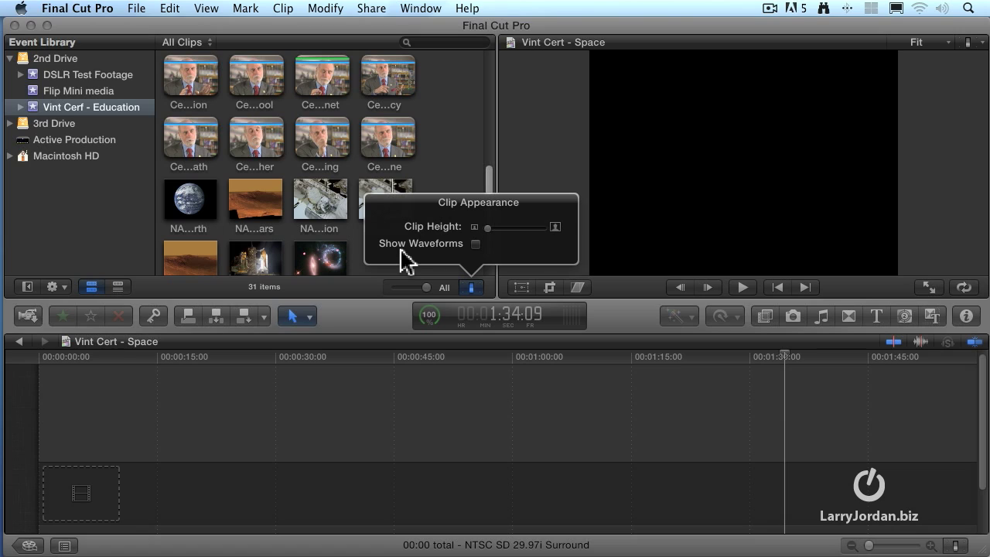
left_click(472, 288)
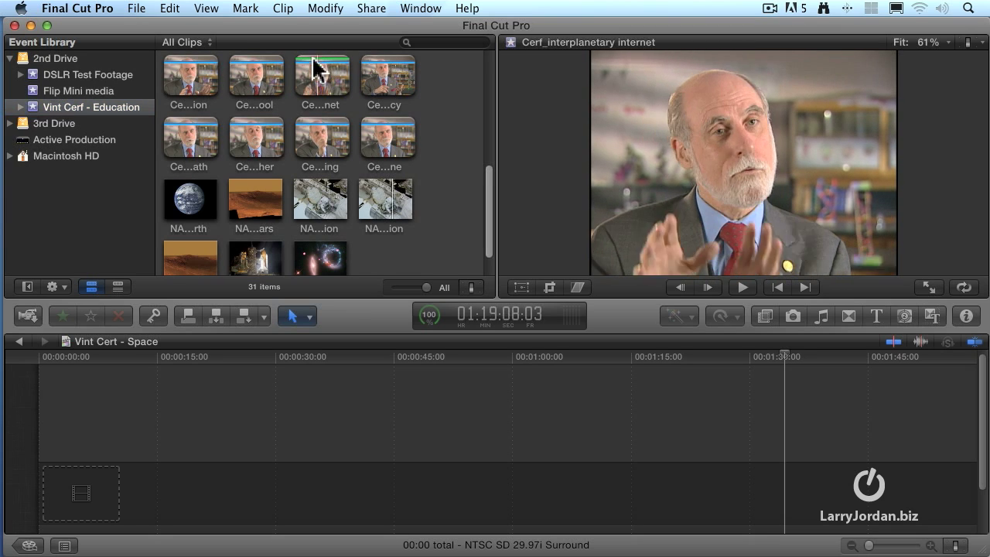
Step: Filter the browser to Favorites and set the filmstrip zoom to 30s
left_click(195, 45)
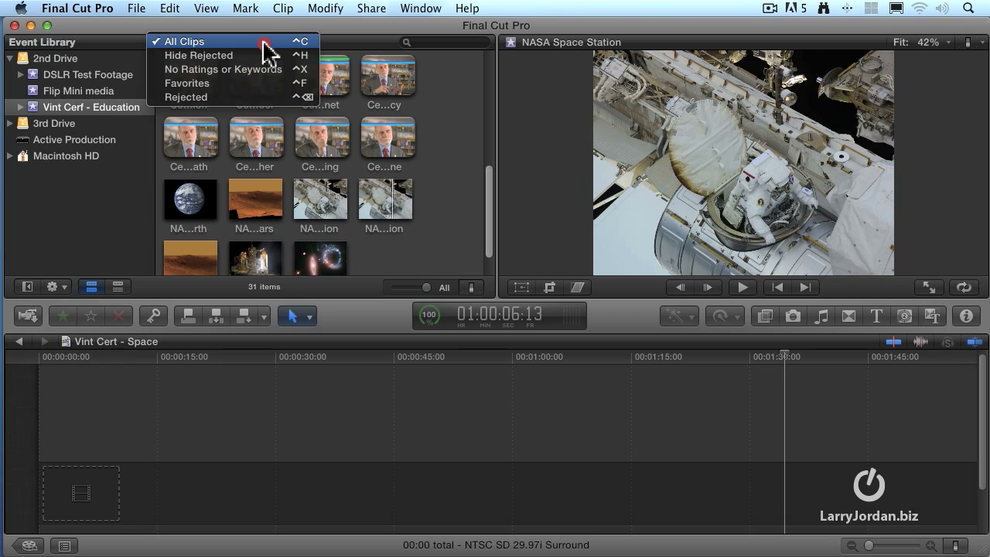
left_click(265, 84)
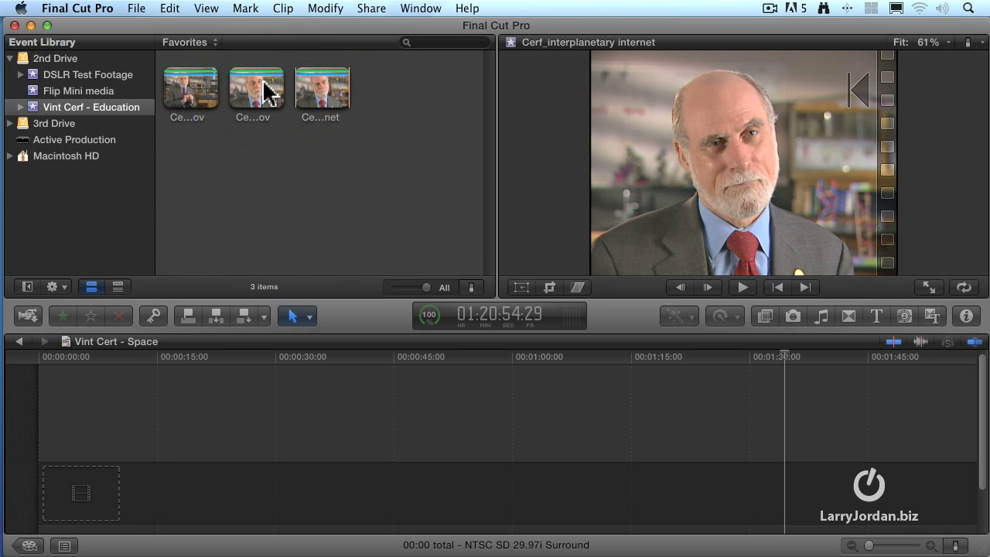
left_click_drag(426, 288, 411, 289)
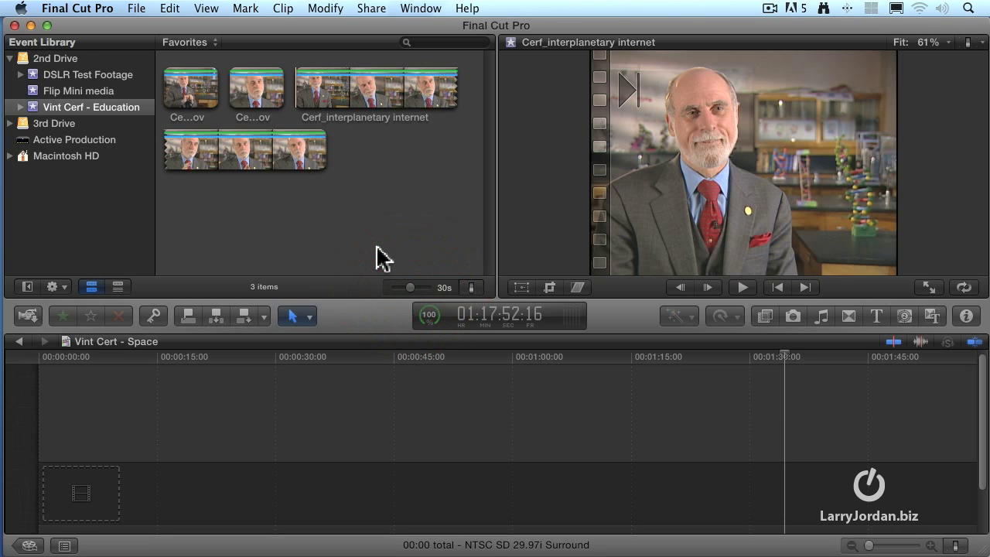
Step: Raise the browser Clip Height slightly in Clip Appearance
left_click(471, 287)
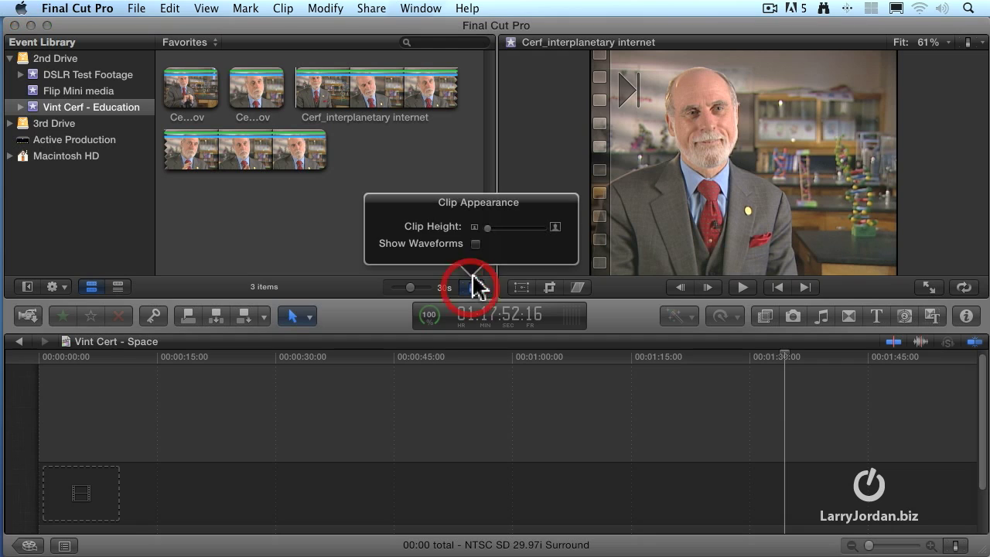
left_click_drag(488, 227, 496, 229)
left_click(473, 286)
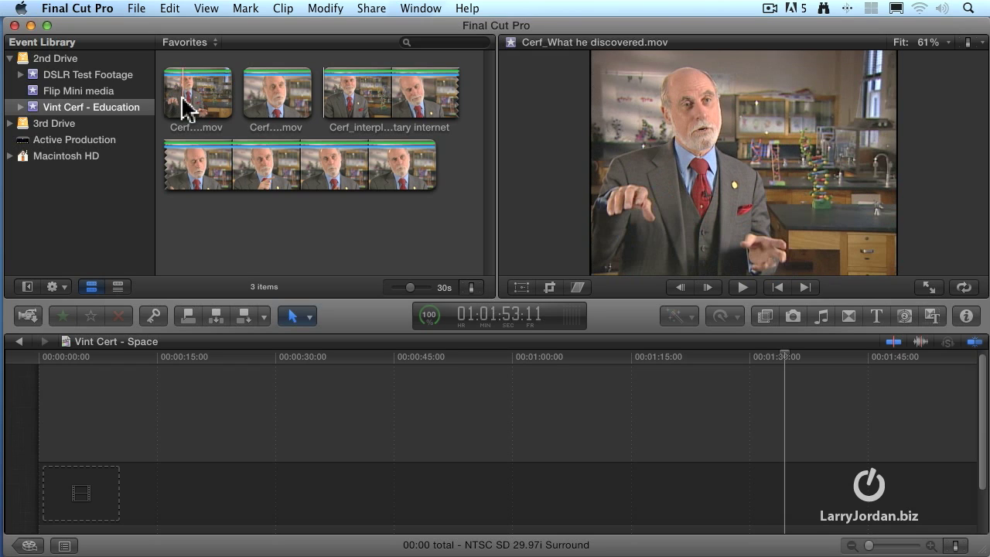
Step: Review Cerf_infected with networking.mov and set its In point at 01:03:36:22, leaving 21:07 selected
left_click(247, 108)
key("space")
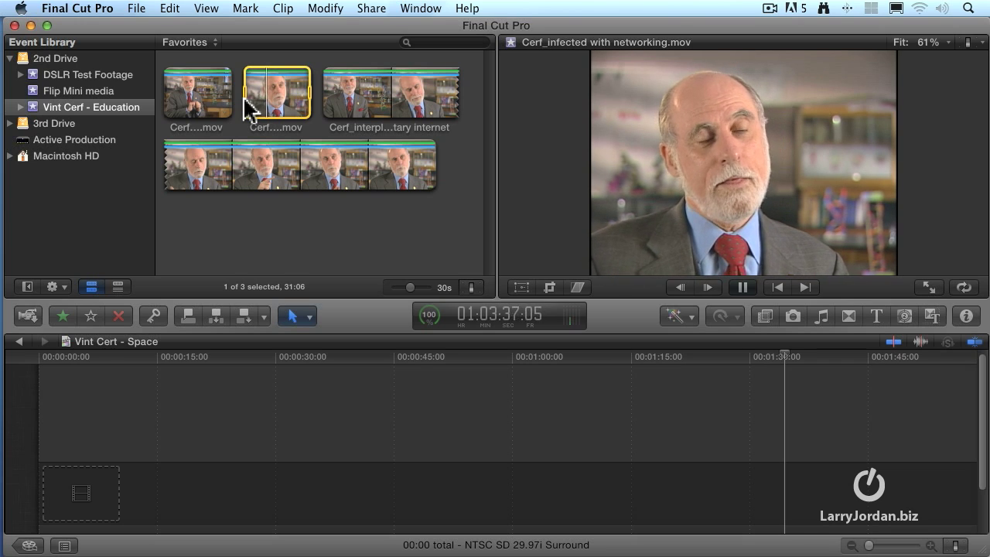
key("space")
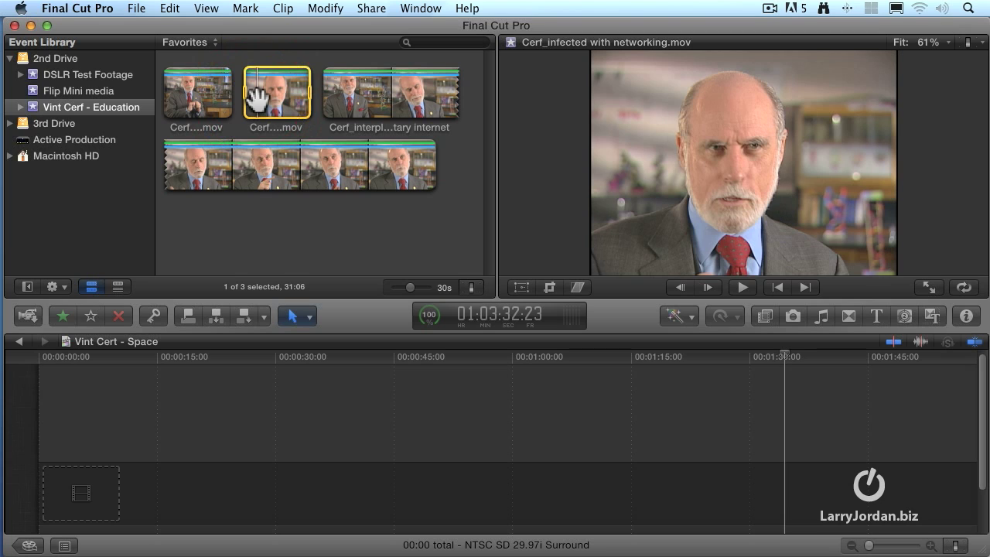
key("space")
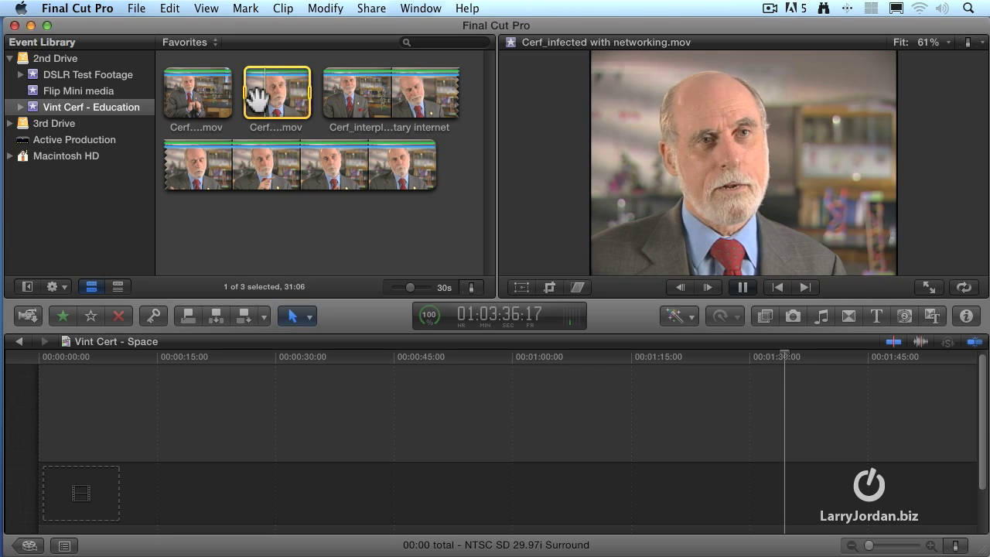
key("space")
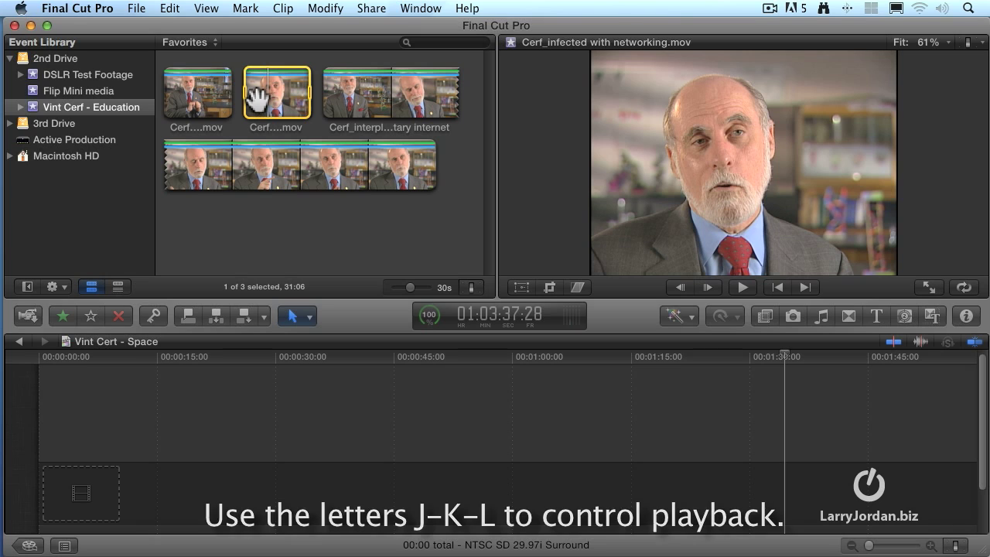
key("j")
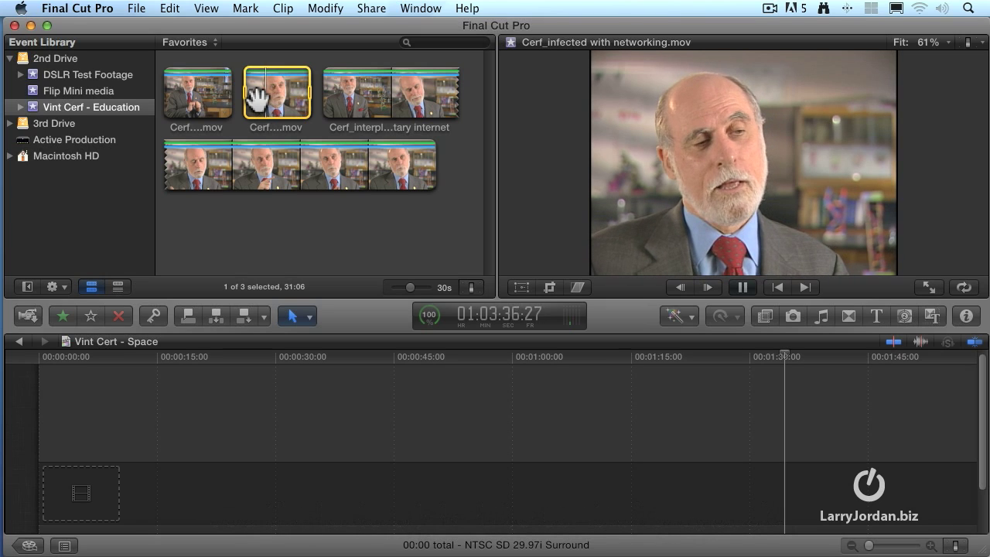
key("k")
key("i")
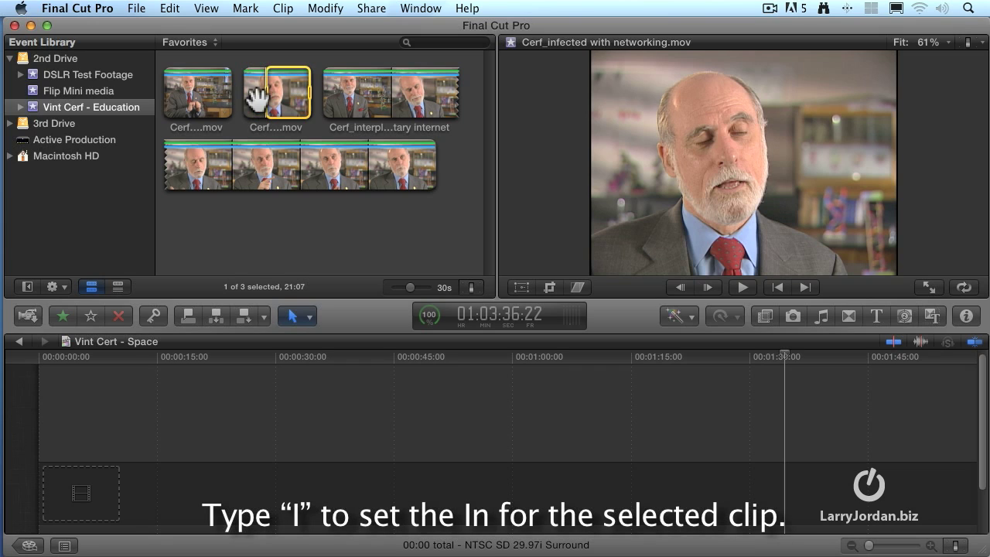
Step: Play forward from the In point and stop near the end of the sentence
key("space")
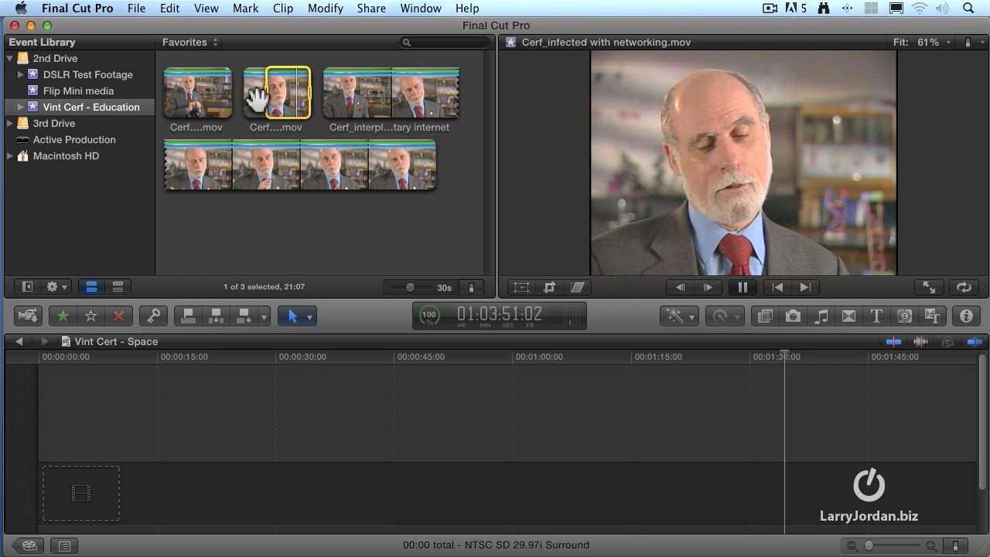
key("space")
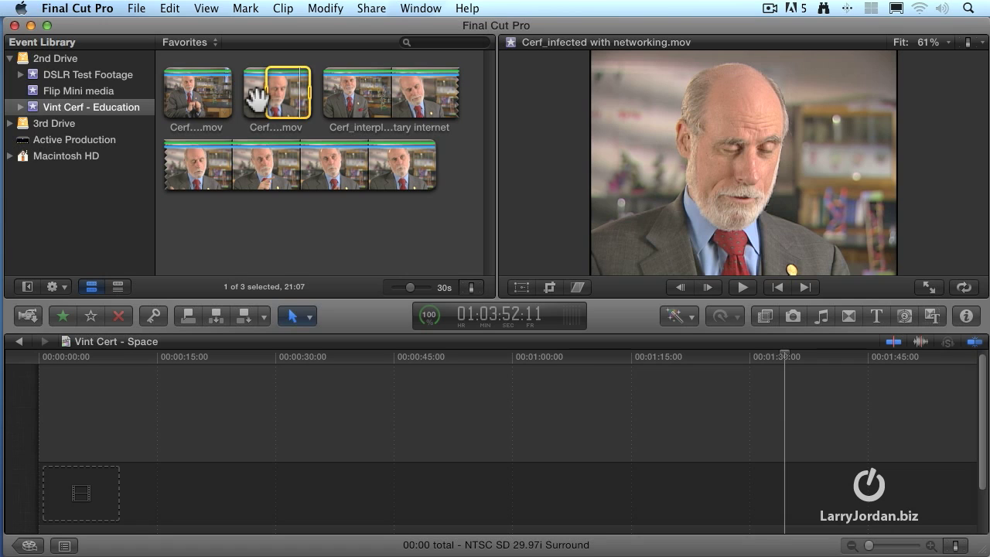
key("space")
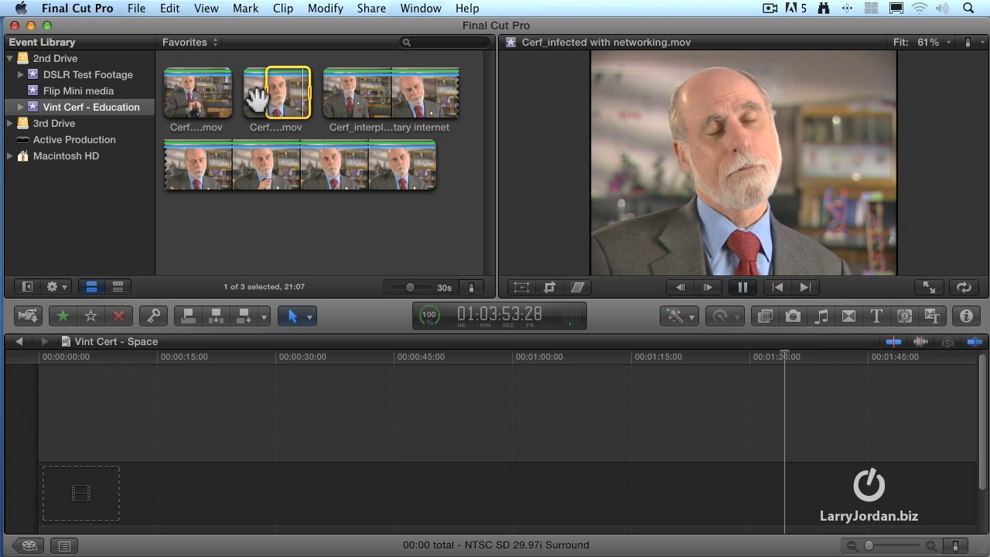
key("space")
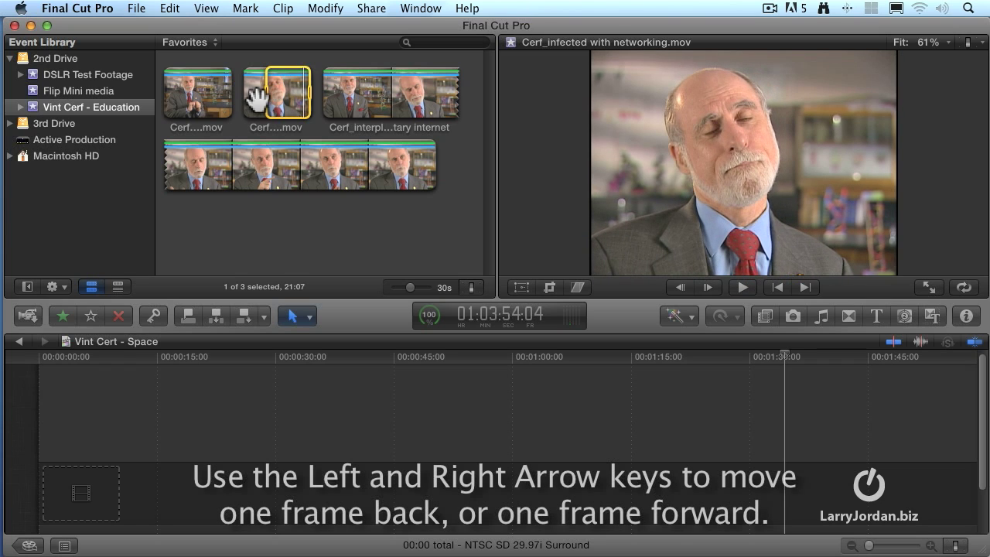
Step: Step frame by frame to 01:03:54:13 and set the Out point, trimming the range to 17:22
key("Left")
key("Left")
key("Left")
key("Left")
key("Right")
key("Right")
key("Right")
key("Right")
key("Right")
key("Right")
key("Right")
key("Right")
key("Right")
key("Right")
key("Right")
key("Right")
key("Right")
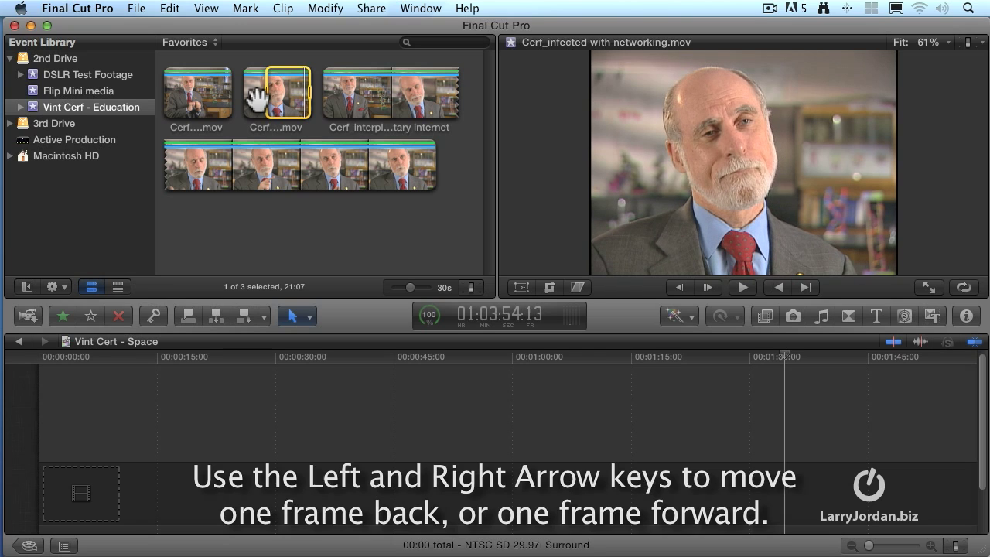
key("Left")
key("Left")
key("Left")
key("Right")
key("Right")
key("Left")
key("Left")
key("Left")
key("Right")
key("Right")
key("Right")
key("Right")
key("Left")
key("Right")
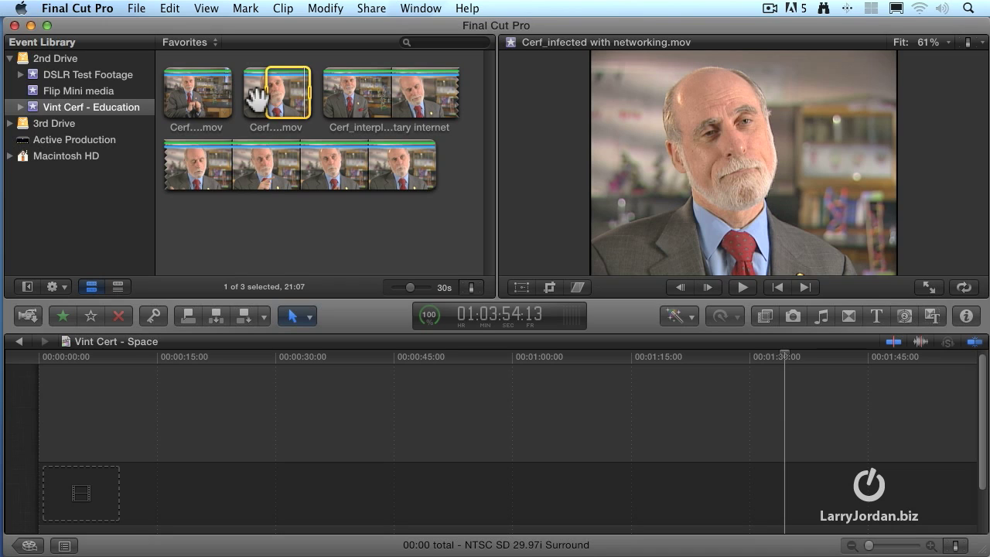
key("o")
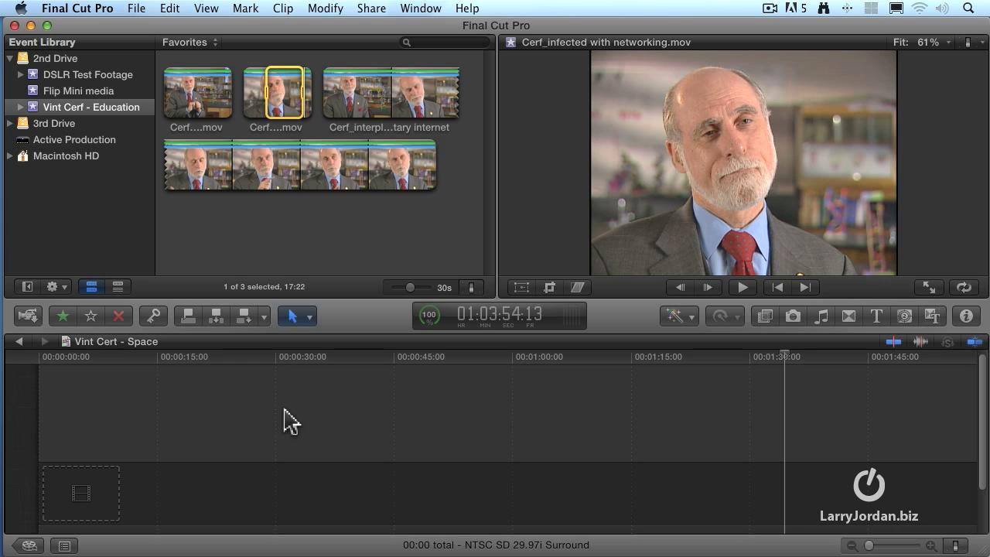
left_click(245, 319)
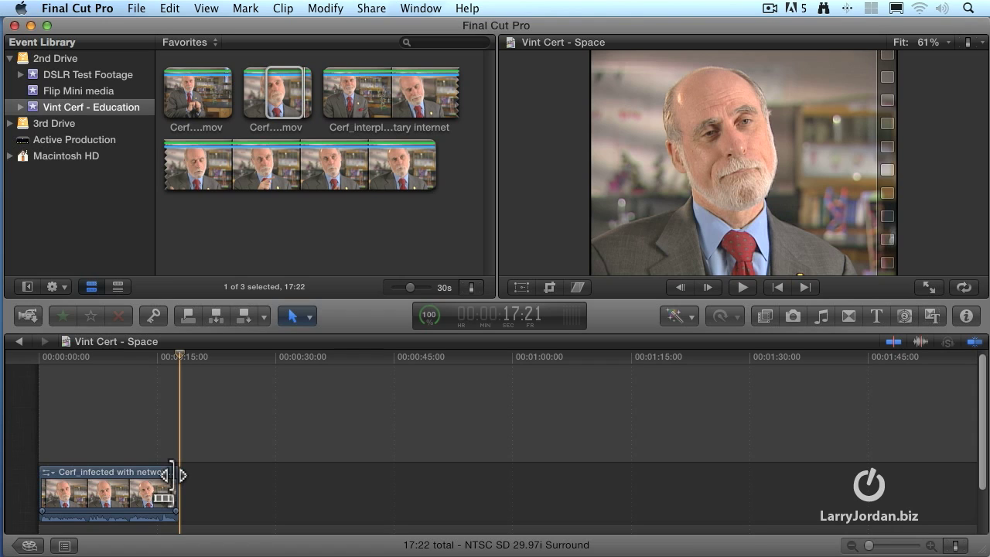
key("Home")
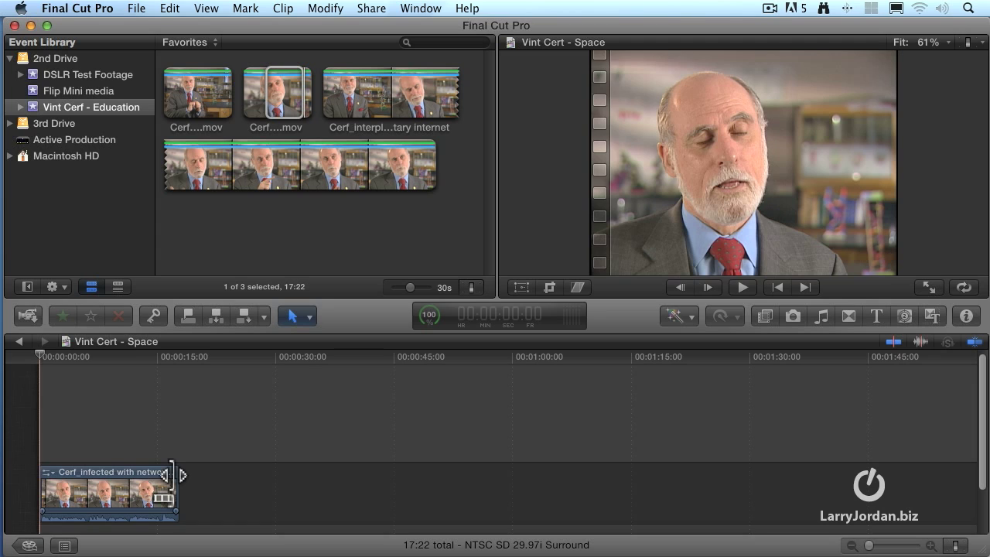
key("space")
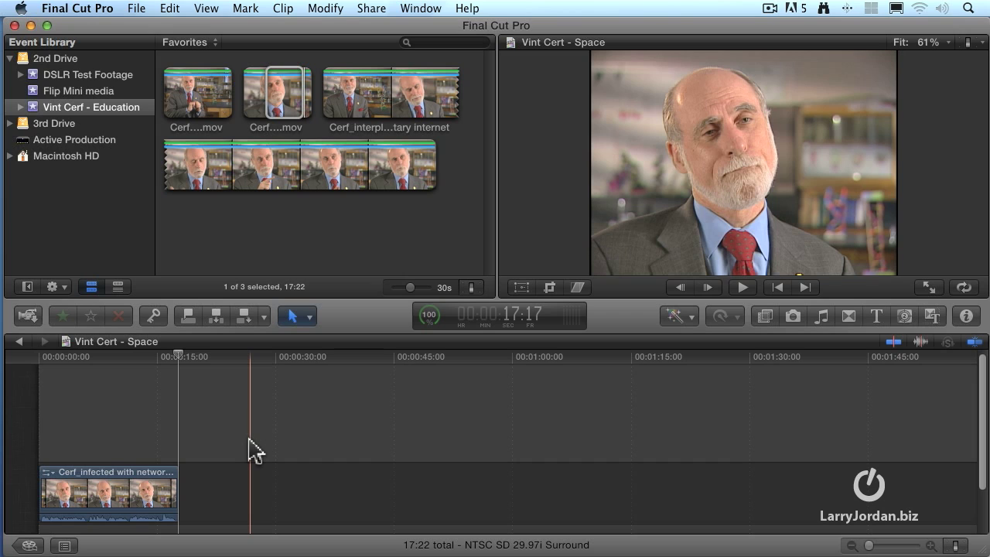
Step: Select the Cerf_What he discovered.mov clip in the Event Browser and play it
left_click(203, 99)
left_click(170, 93)
key("space")
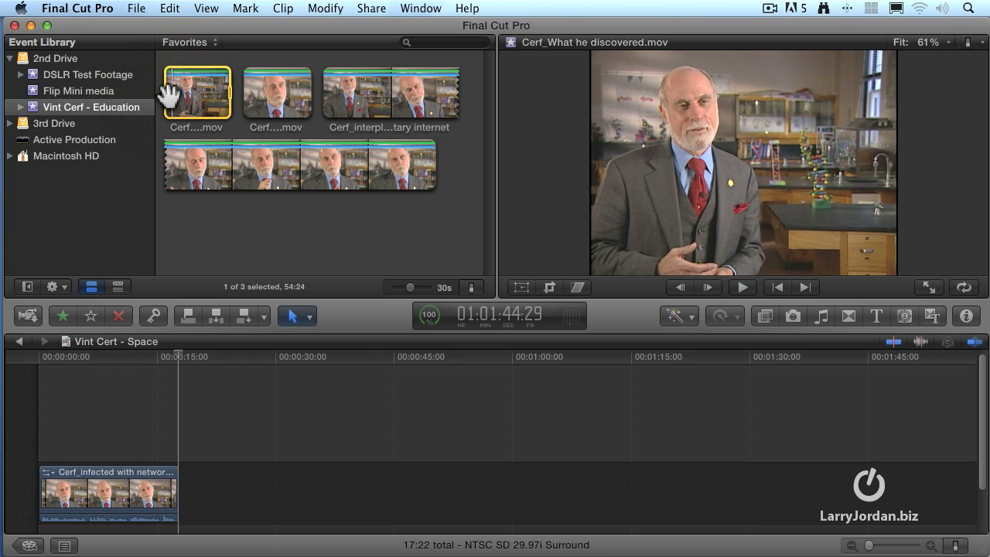
left_click(169, 96)
Step: Play the clip from a new start and stop at the end of the roughly 46-second section
left_click(169, 96)
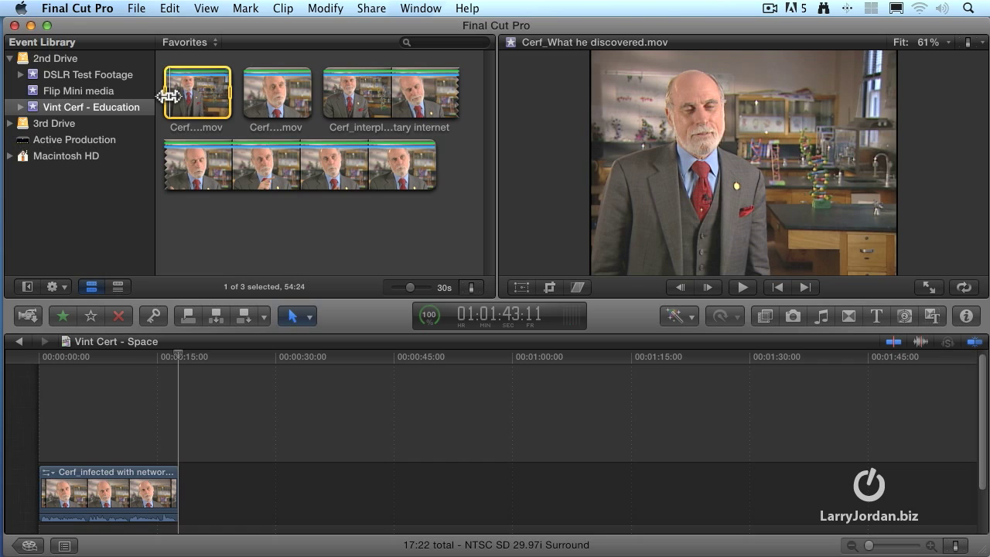
left_click(169, 96)
key("space")
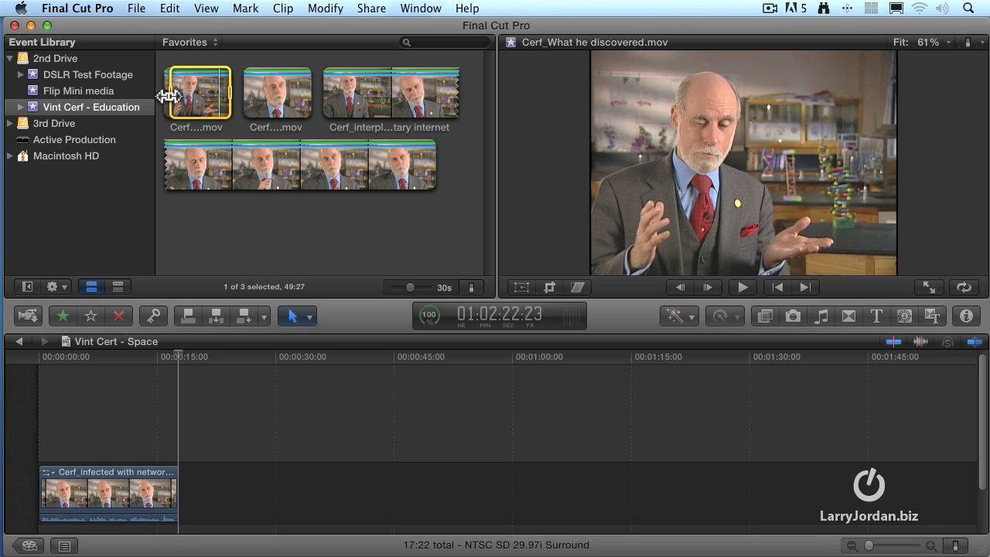
key("space")
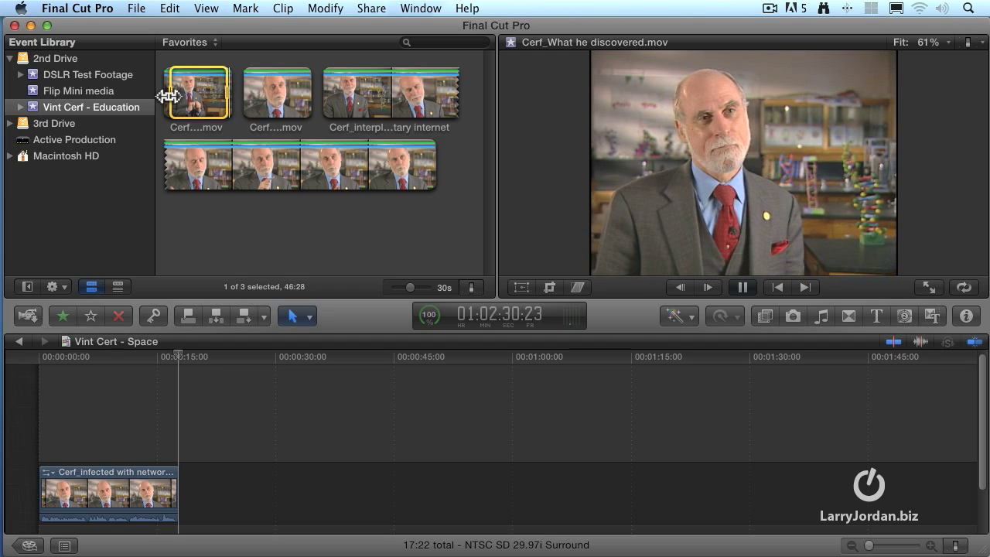
key("space")
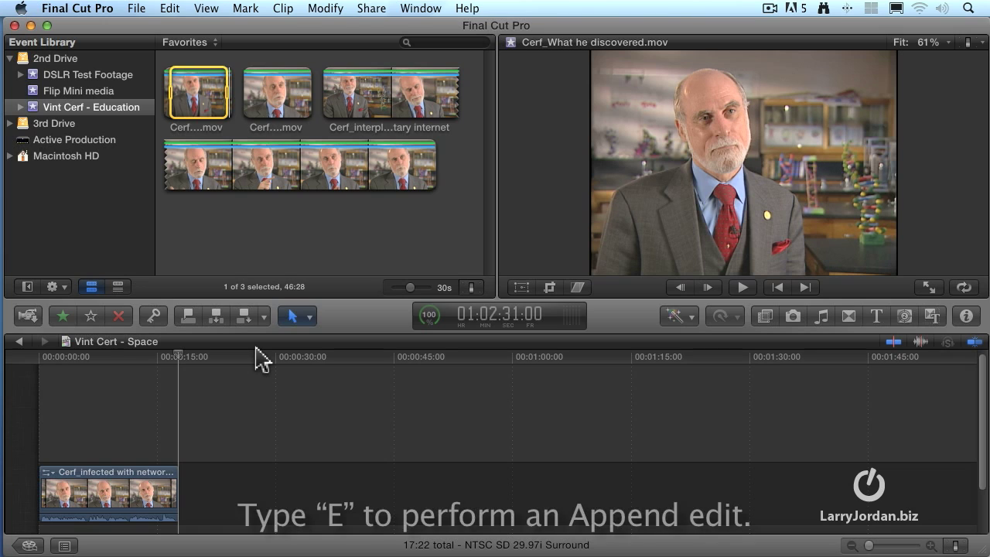
Step: Append the marked Cerf_What he discovered range to the end of the Vint Cert - Space timeline
key("e")
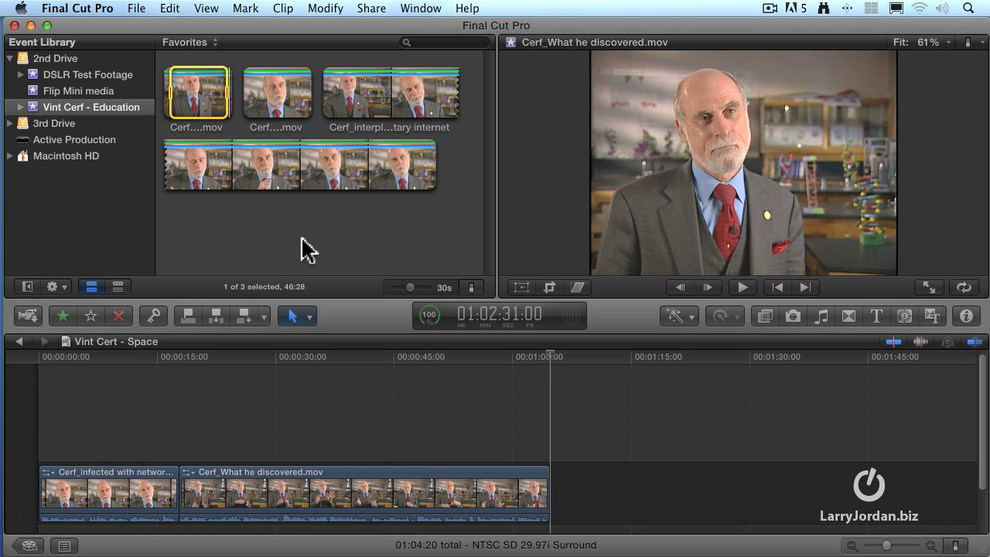
left_click(387, 434)
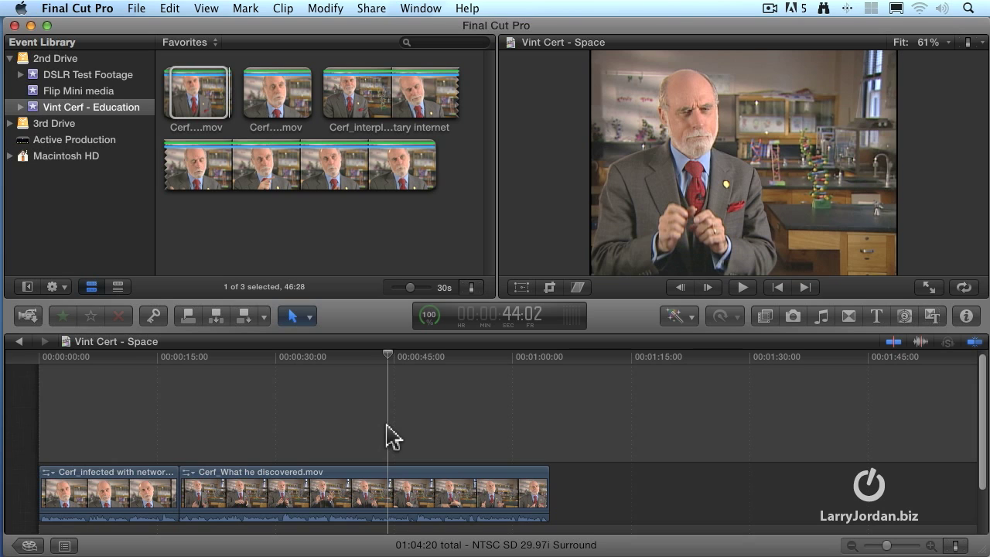
left_click(373, 255)
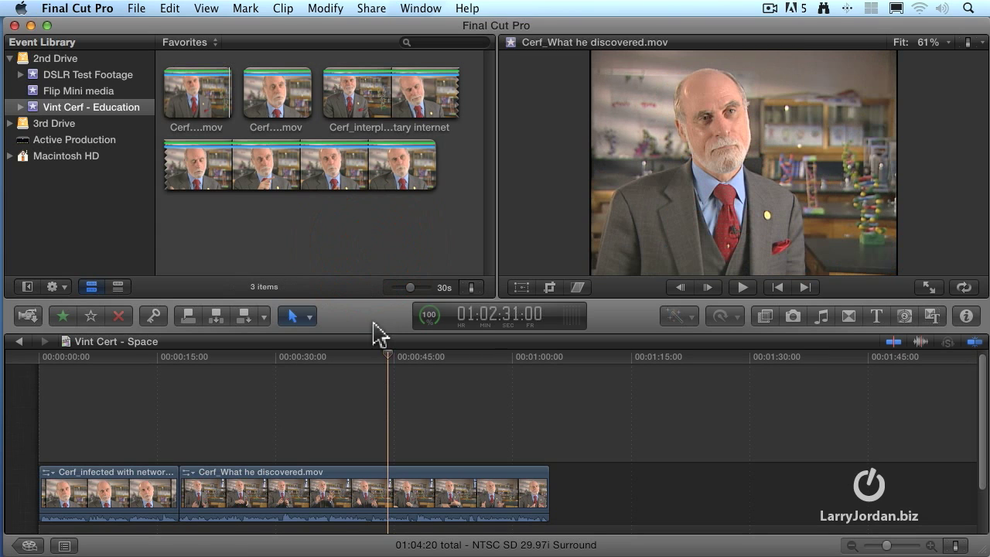
Step: Switch the viewer between the timeline project and the browser clip, parking the playhead near 00:00:41
left_click(377, 394)
left_click(372, 253)
left_click(377, 420)
left_click(362, 256)
left_click(364, 427)
left_click(365, 241)
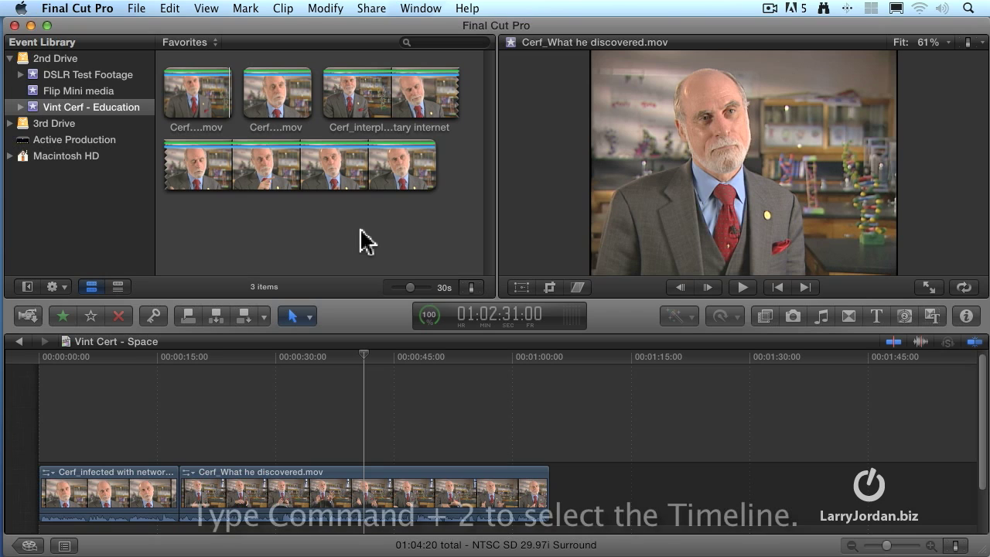
Step: Cycle focus among timeline, Event Browser and Viewer with Command-1/2/3, ending on the timeline
key("super+2")
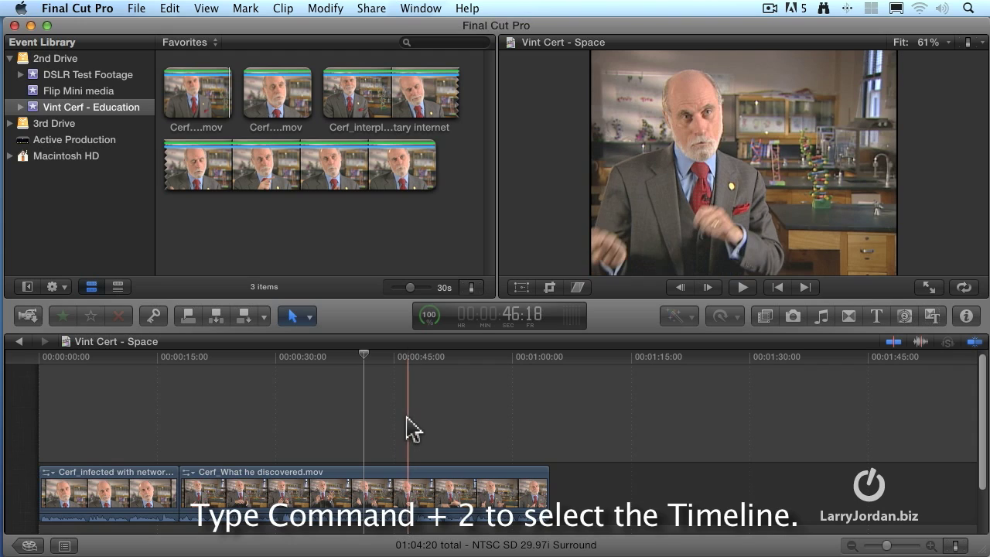
key("super+1")
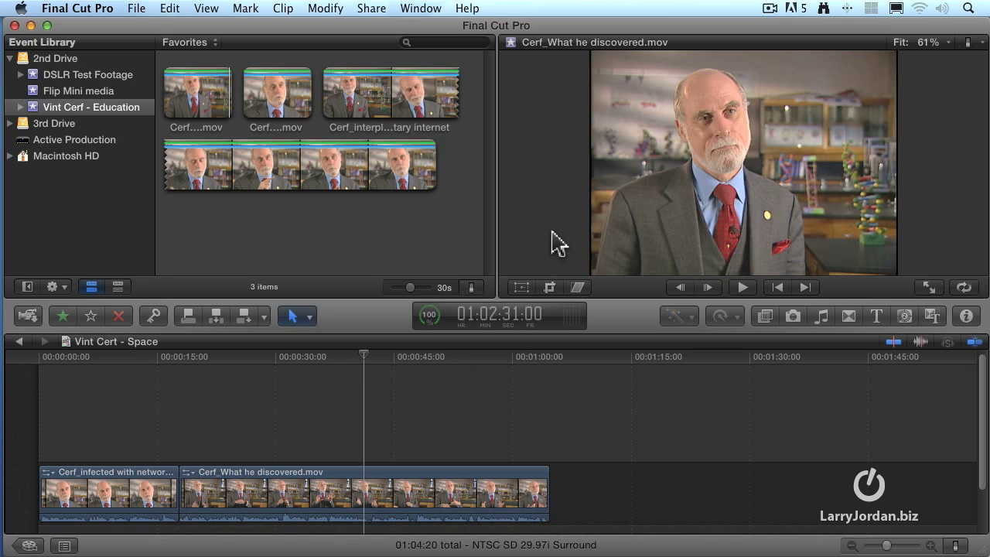
key("super+3")
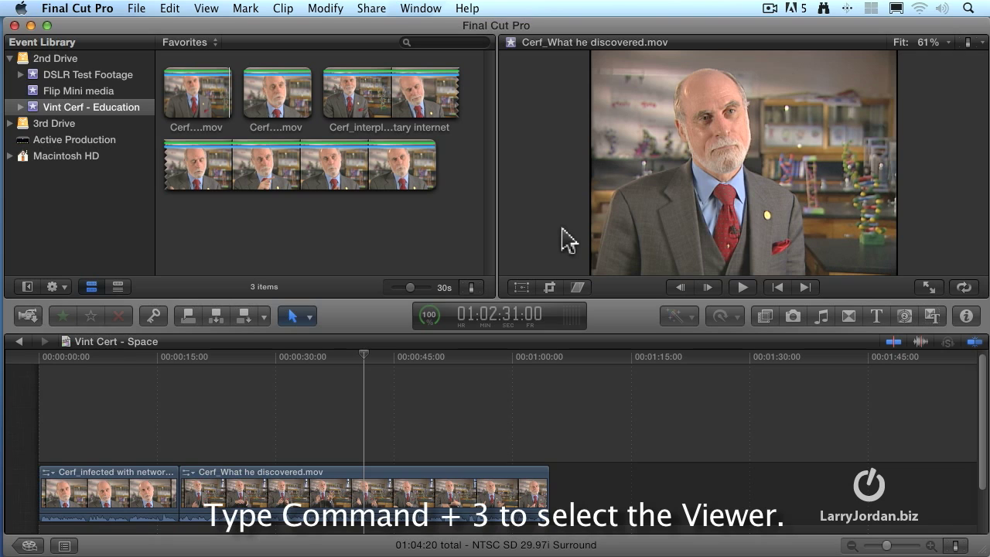
key("super+3")
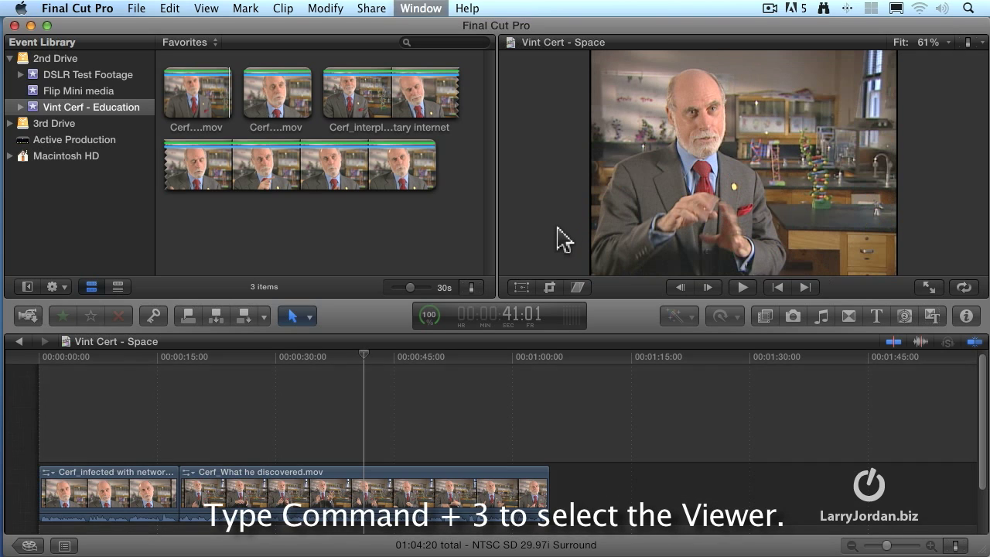
key("super+1")
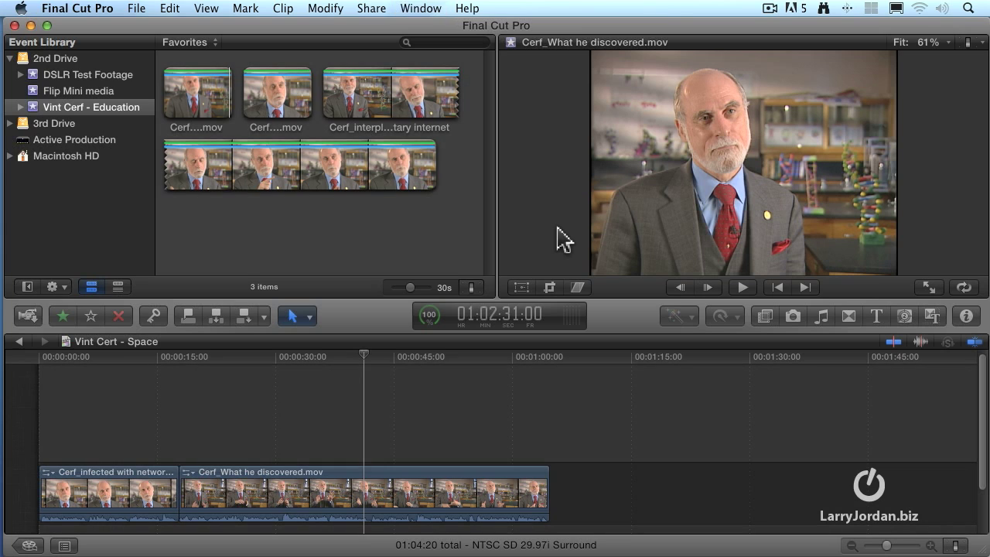
key("super+2")
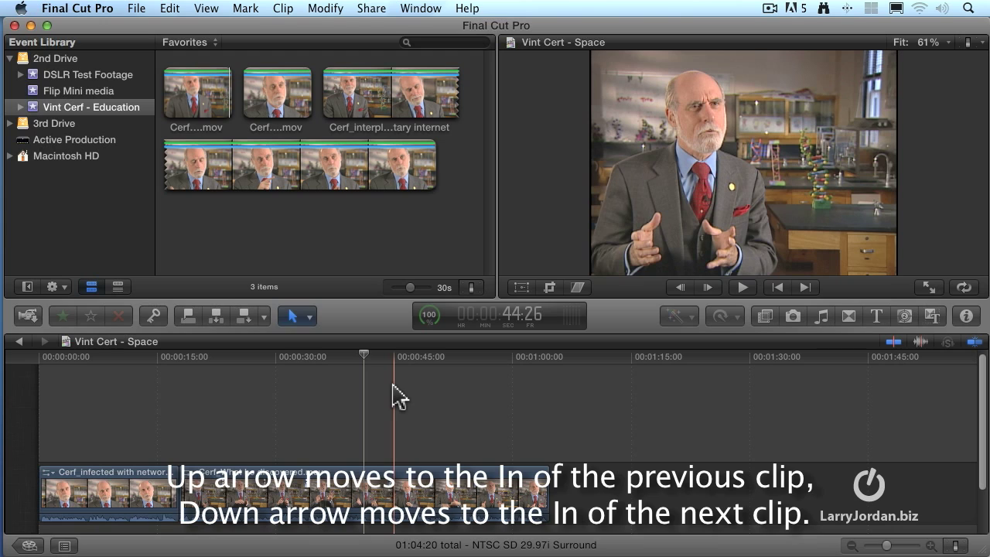
key("Up")
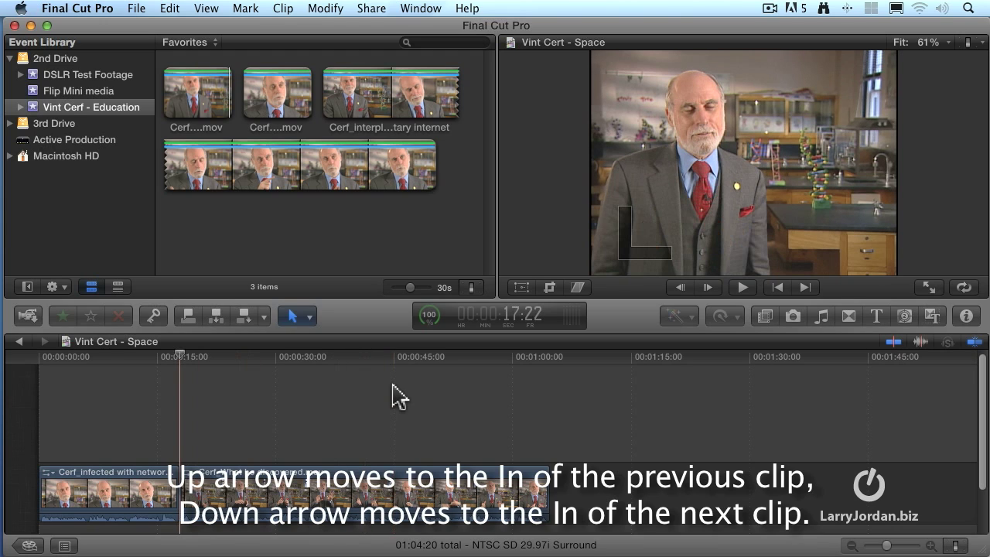
key("Up")
key("Down")
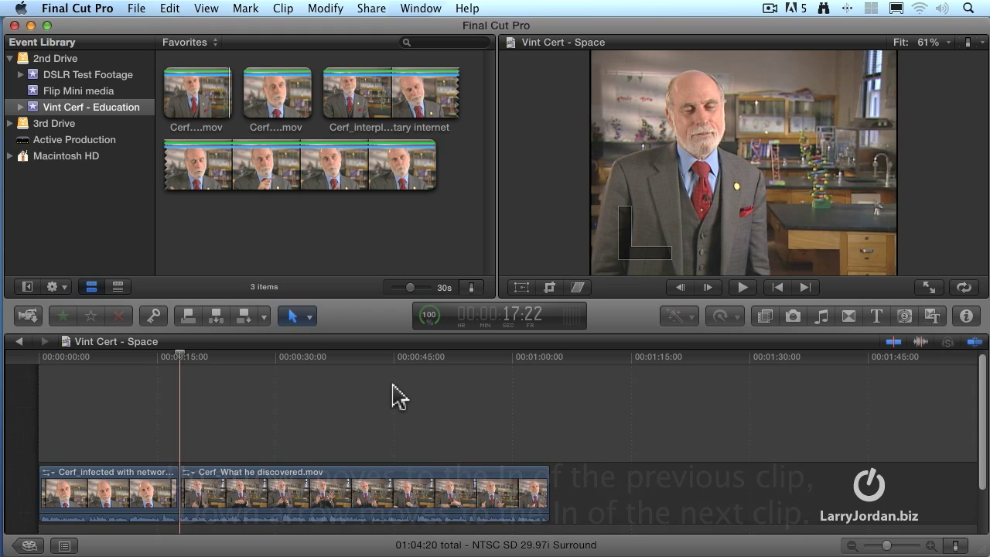
key("Down")
key("Up")
key("Up")
key("Down")
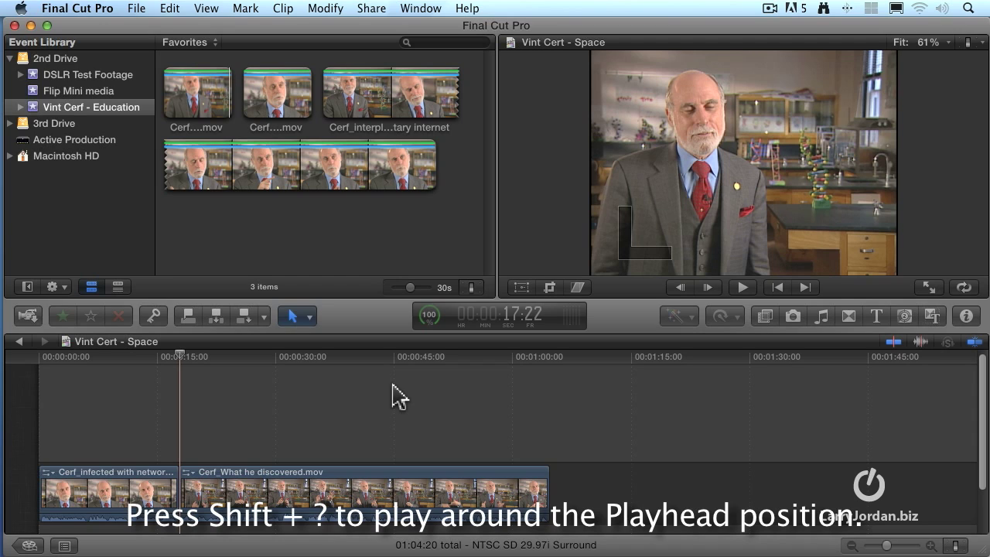
key("shift+question")
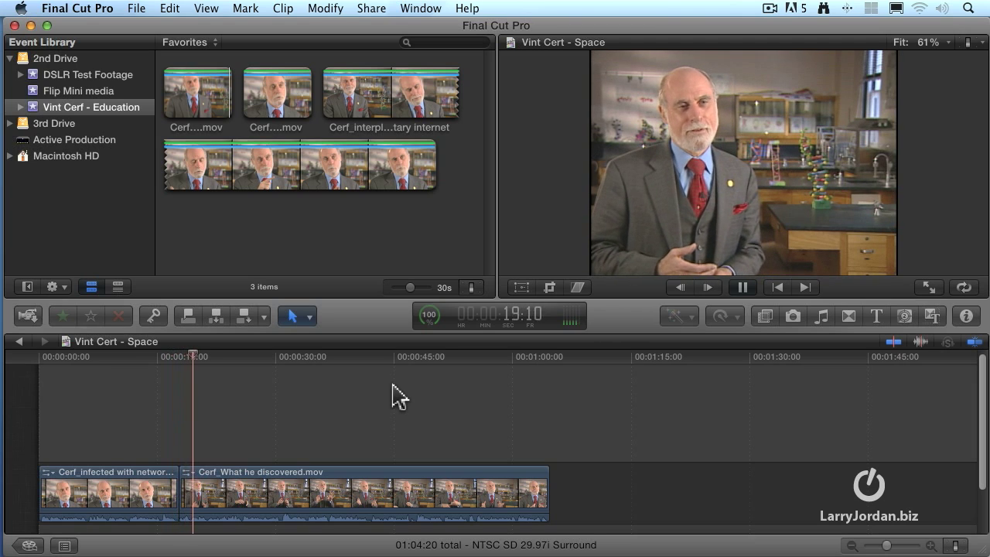
key("Up")
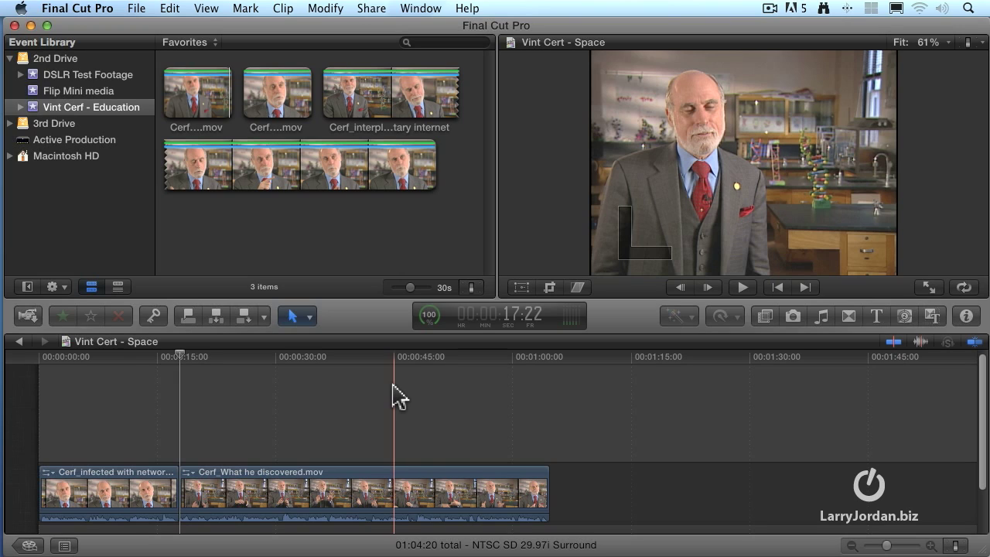
key("Up")
key("Down")
key("Down")
key("Up")
key("Left")
key("Left")
key("Left")
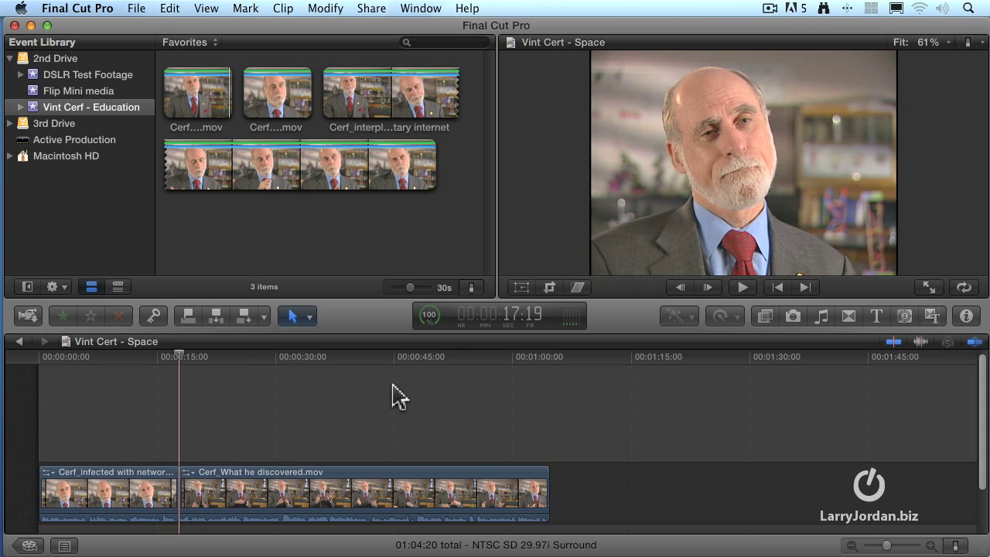
key("Right")
key("Right")
key("Right")
key("Up")
key("Down")
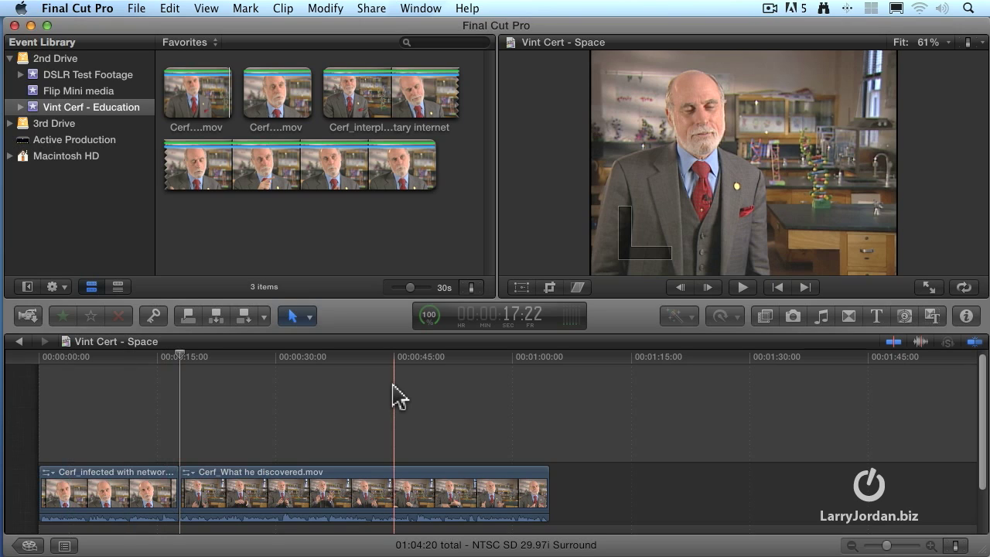